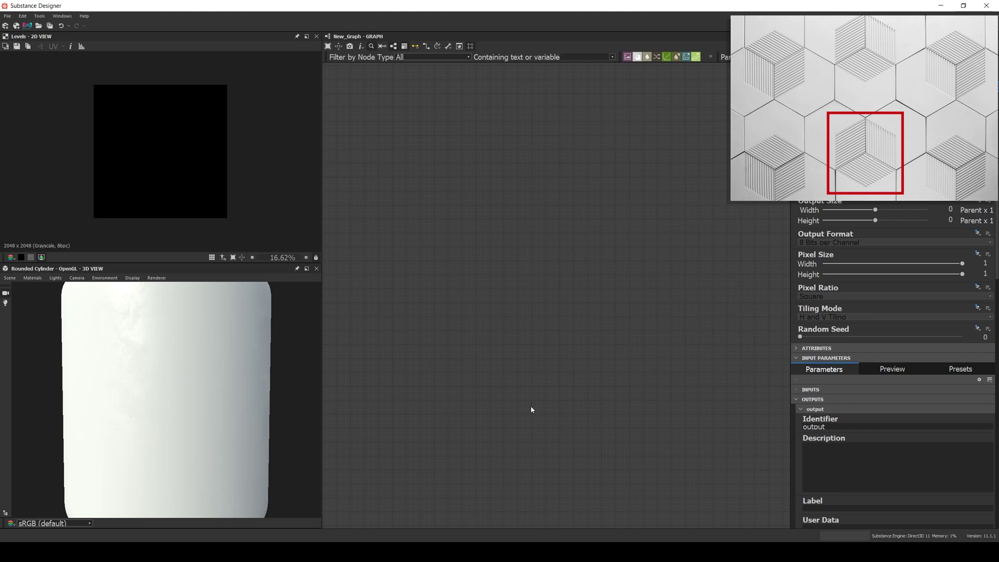
Step: Add a Shape node and narrow it to a flat bar of size 0.75 × 0.26
{"action": "key", "text": "space"}
{"action": "type", "text": "shape"}
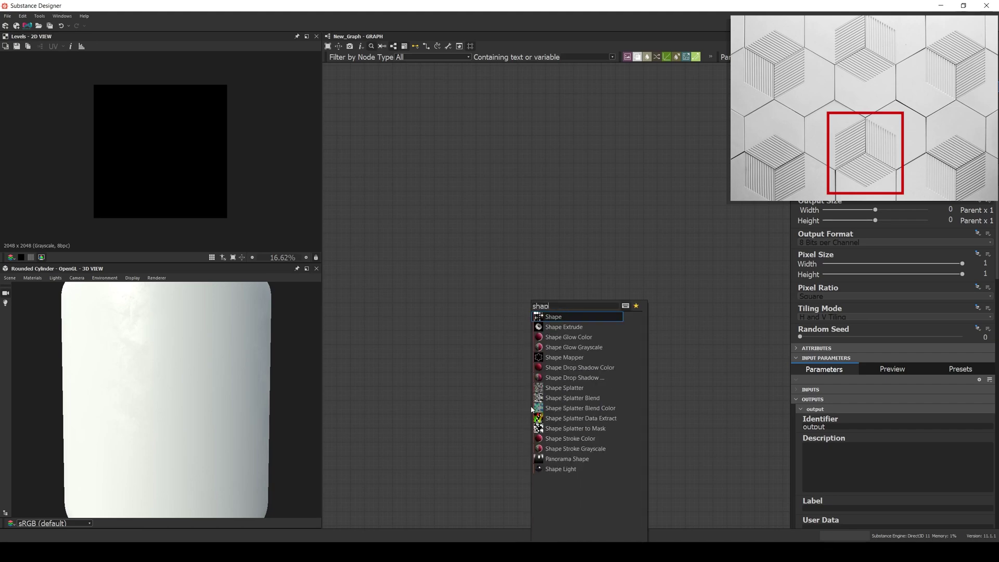
{"action": "key", "text": "Return"}
{"action": "left_click_drag", "start_coordinate": [532, 410], "coordinate": [406, 284]}
{"action": "left_click_drag", "start_coordinate": [963, 437], "coordinate": [846, 452]}
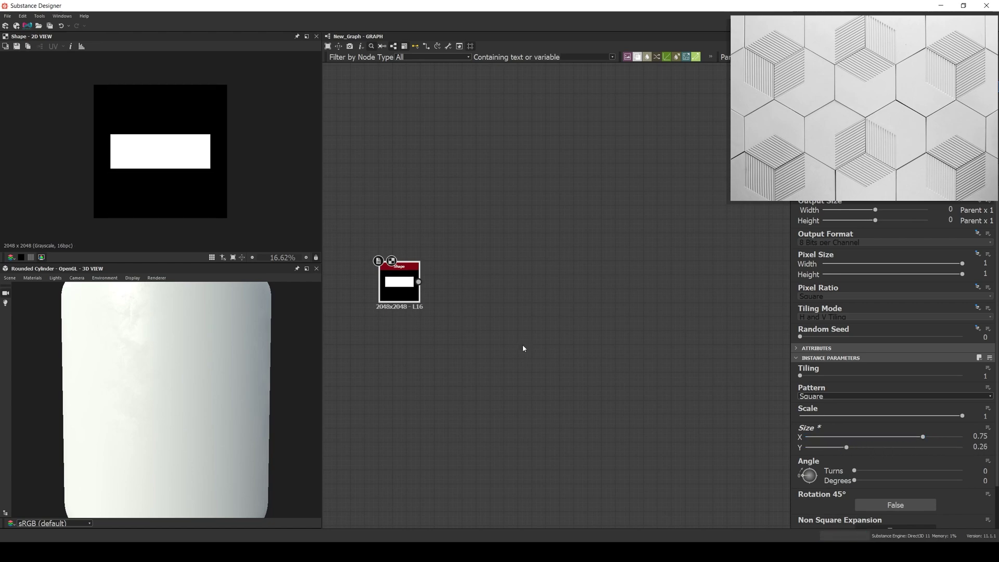
Step: Add a Blur linked to the bar and set its intensity to 8.15
{"action": "key", "text": "space"}
{"action": "type", "text": "bl"}
{"action": "key", "text": "Down"}
{"action": "key", "text": "Return"}
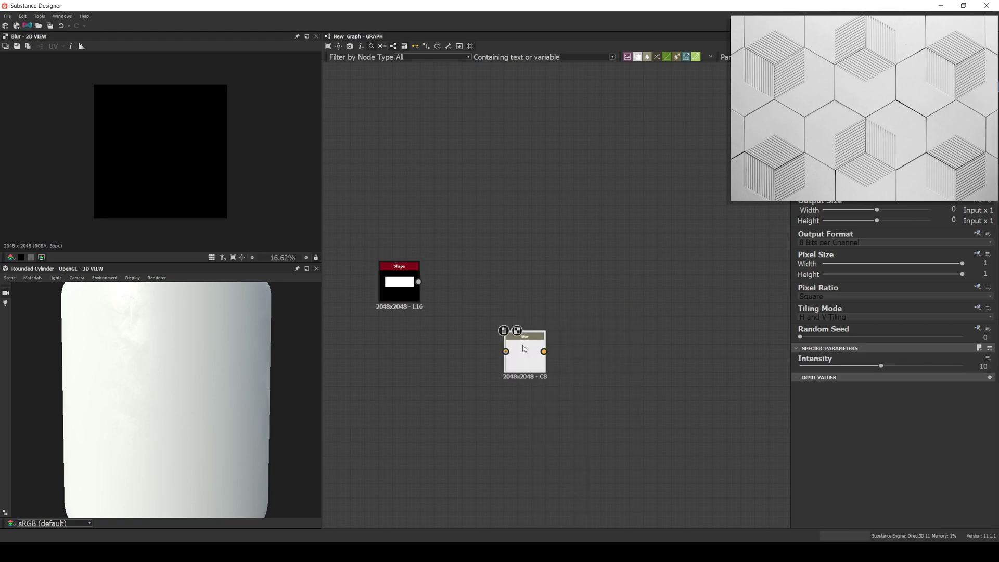
{"action": "left_click_drag", "start_coordinate": [524, 351], "coordinate": [454, 279]}
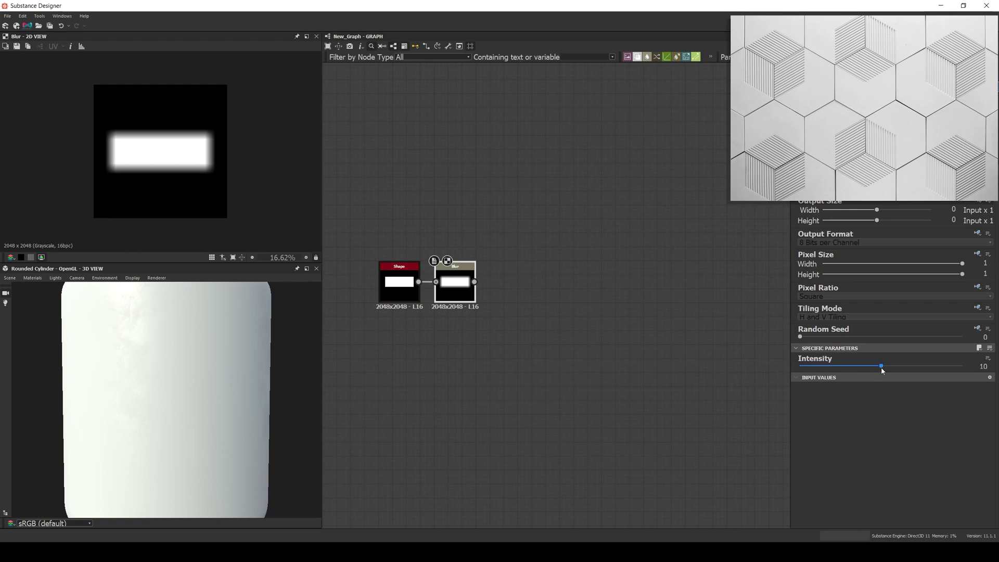
{"action": "left_click_drag", "start_coordinate": [882, 367], "coordinate": [866, 367]}
Step: Add a Tile Generator node beside the Blur
{"action": "key", "text": "space"}
{"action": "type", "text": "tile g"}
{"action": "key", "text": "Return"}
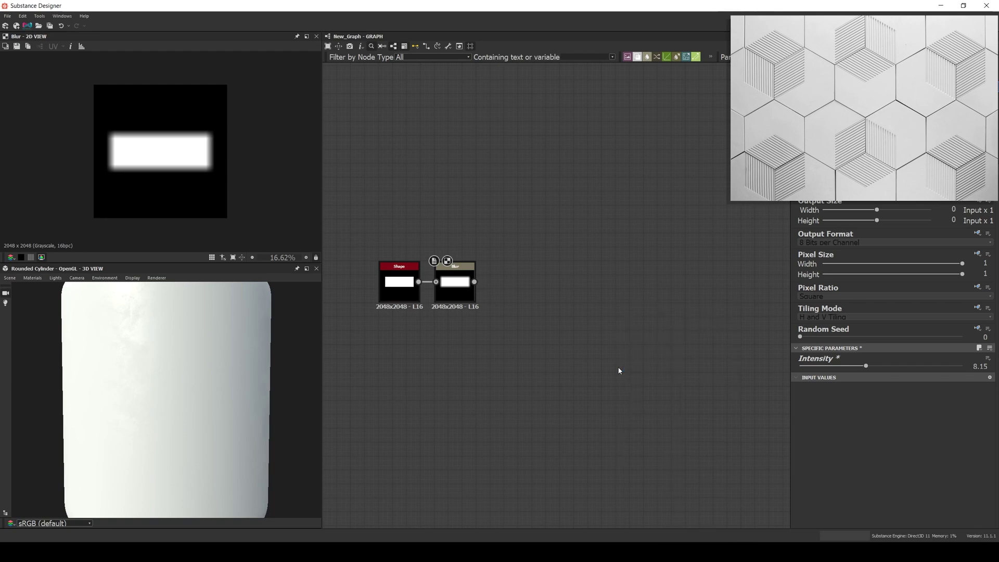
{"action": "left_click_drag", "start_coordinate": [622, 367], "coordinate": [526, 286]}
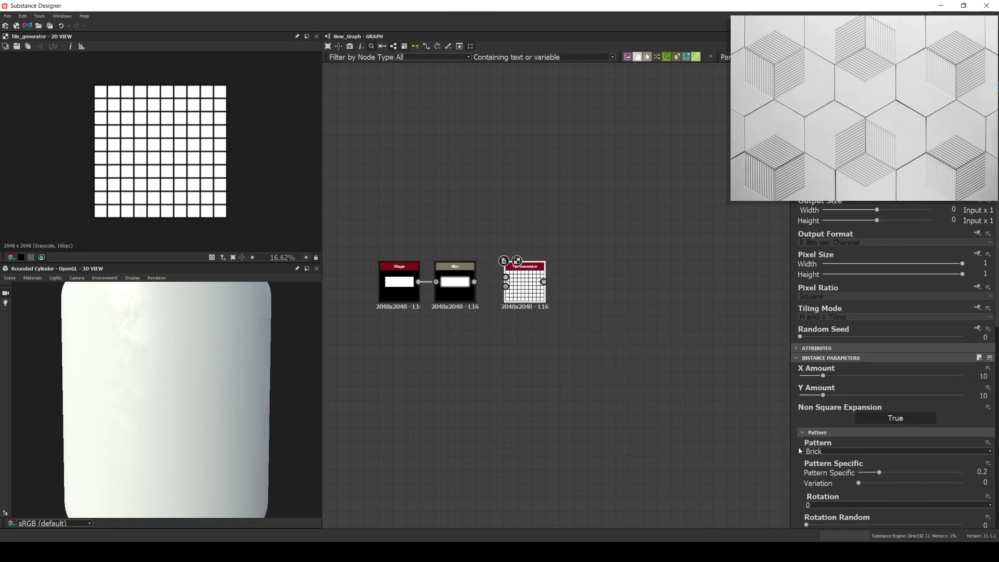
Step: Feed the blurred bar into the Tile Generator as Image Input, with X Amount 1 and Y Amount 13
{"action": "left_click", "coordinate": [822, 451]}
{"action": "left_click", "coordinate": [822, 459]}
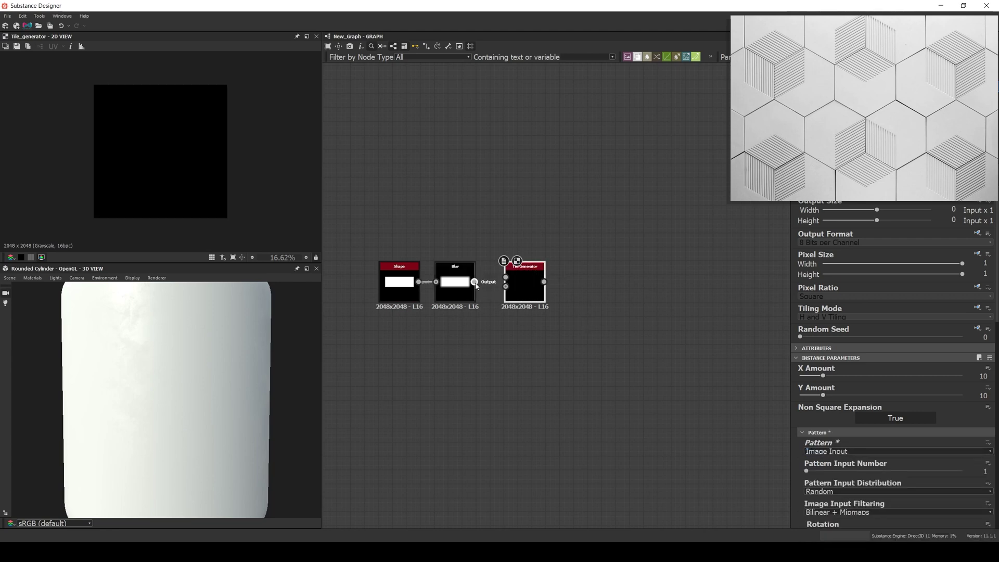
{"action": "left_click_drag", "start_coordinate": [474, 282], "coordinate": [505, 278]}
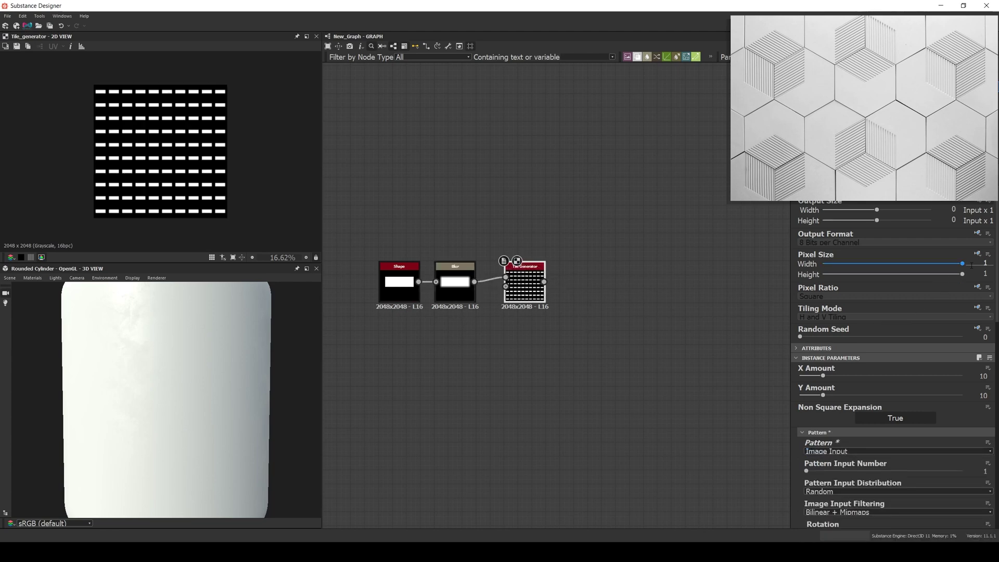
{"action": "double_click", "coordinate": [983, 376]}
{"action": "type", "text": "1"}
{"action": "key", "text": "Tab"}
{"action": "key", "text": "Return"}
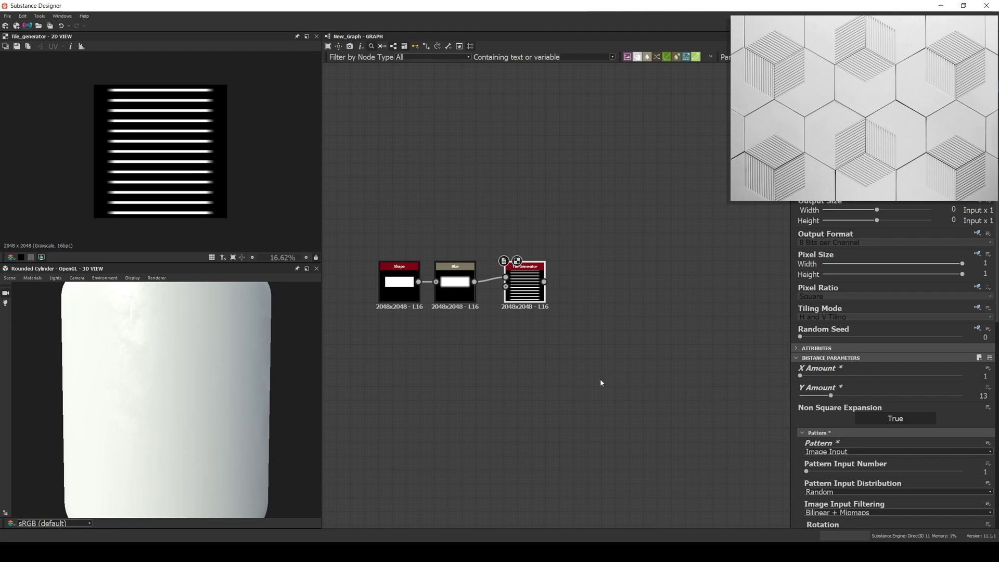
Step: Add a Blend node and a square Shape node scaled down to 0.86
{"action": "key", "text": "space"}
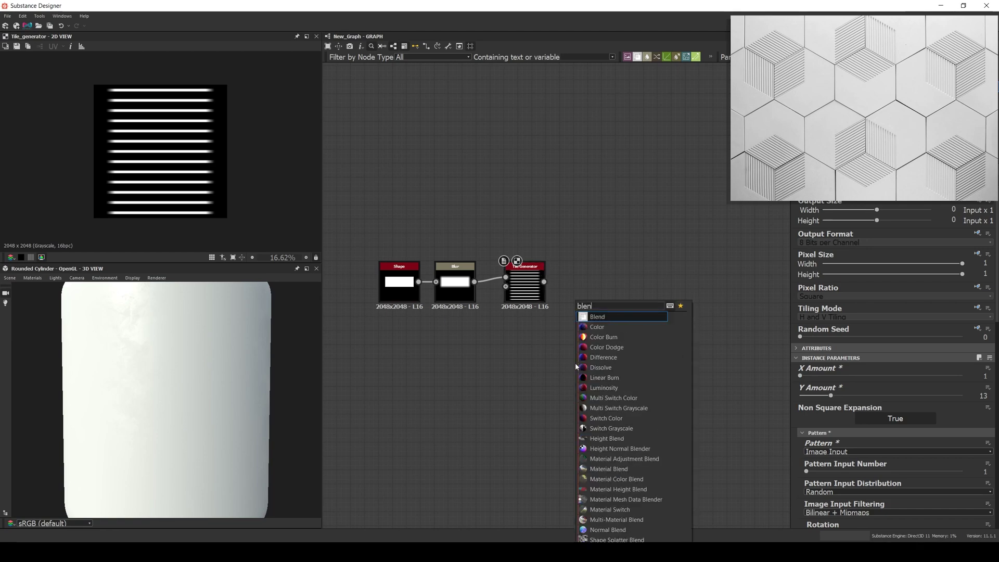
{"action": "left_click", "coordinate": [576, 364]}
{"action": "left_click_drag", "start_coordinate": [577, 367], "coordinate": [610, 325]}
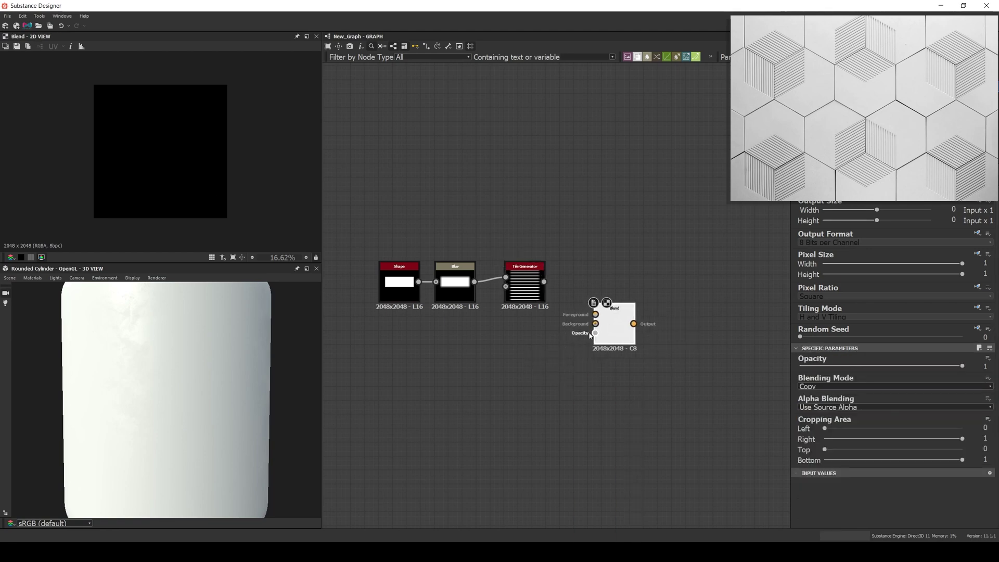
{"action": "key", "text": "space"}
{"action": "type", "text": "sha"}
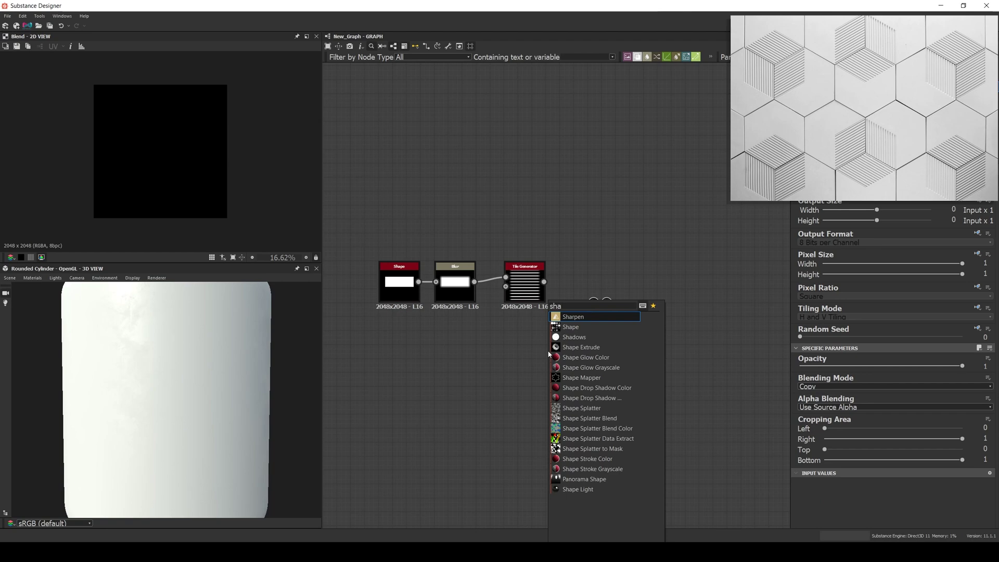
{"action": "key", "text": "Down"}
{"action": "key", "text": "Return"}
{"action": "left_click_drag", "start_coordinate": [553, 352], "coordinate": [525, 353]}
{"action": "left_click_drag", "start_coordinate": [962, 416], "coordinate": [941, 418]}
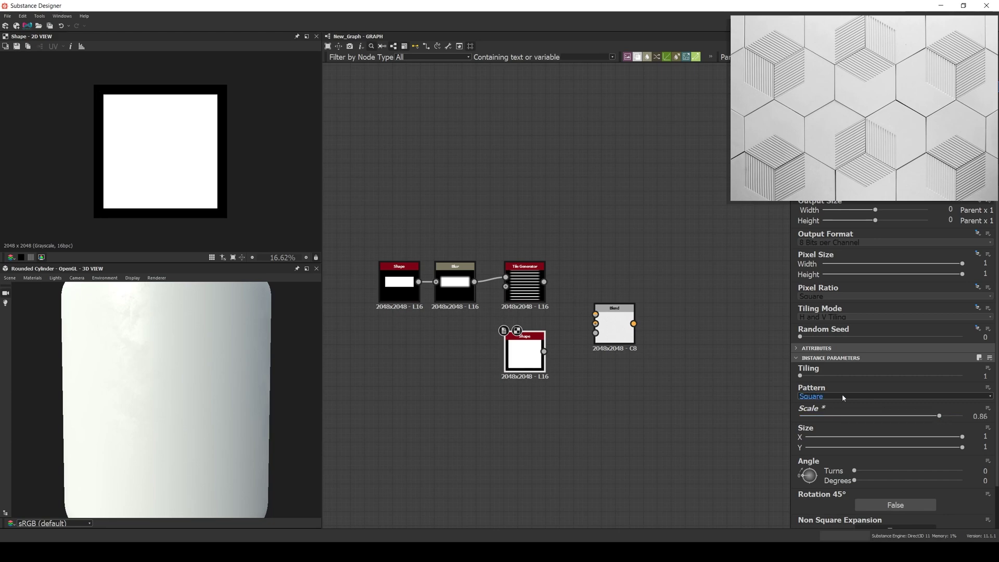
Step: Wire the square to Blend's background and the stripes to its foreground, using Multiply mode
{"action": "left_click_drag", "start_coordinate": [545, 351], "coordinate": [595, 323]}
{"action": "left_click_drag", "start_coordinate": [544, 282], "coordinate": [596, 314]}
{"action": "double_click", "coordinate": [615, 325]}
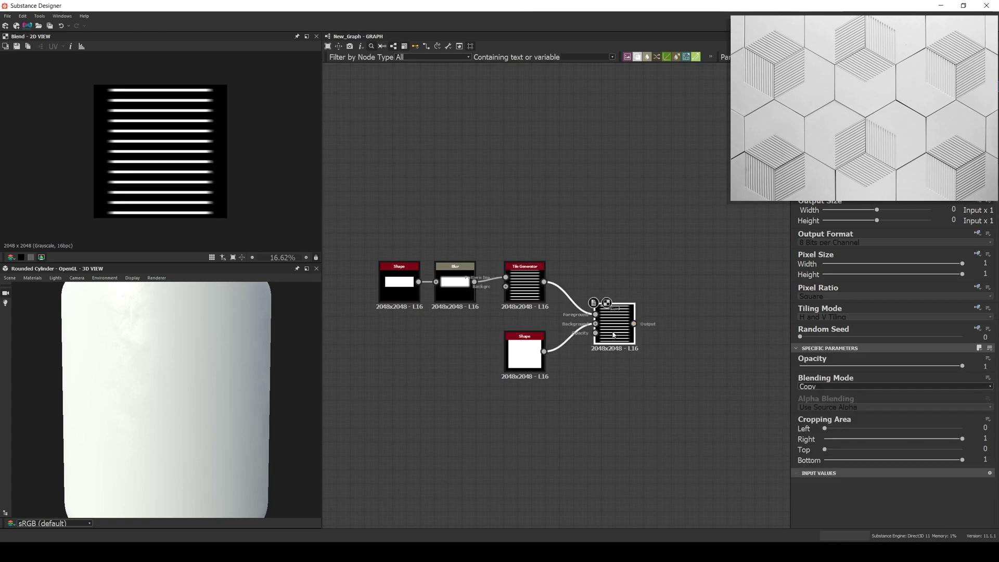
{"action": "left_click", "coordinate": [810, 387]}
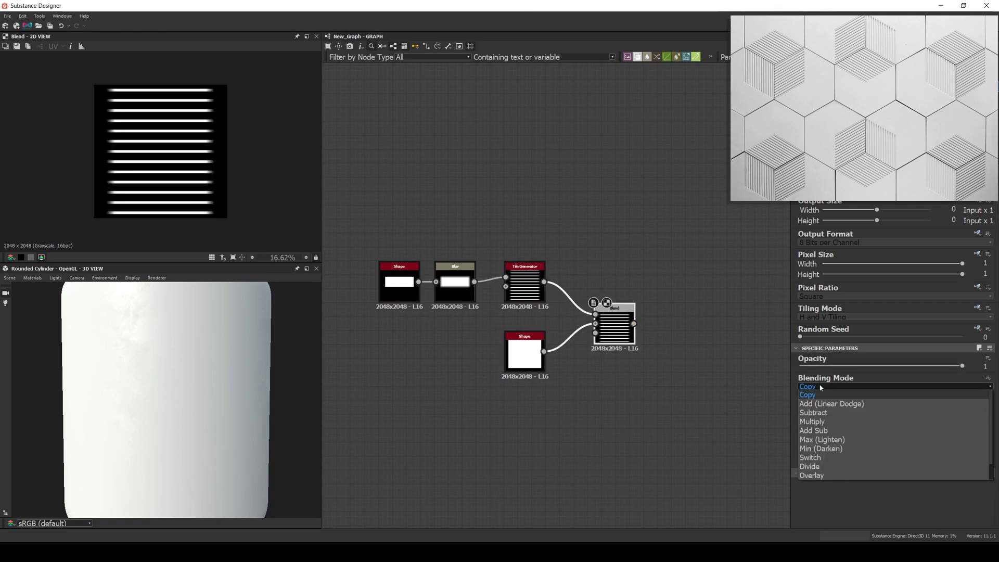
{"action": "left_click", "coordinate": [819, 422]}
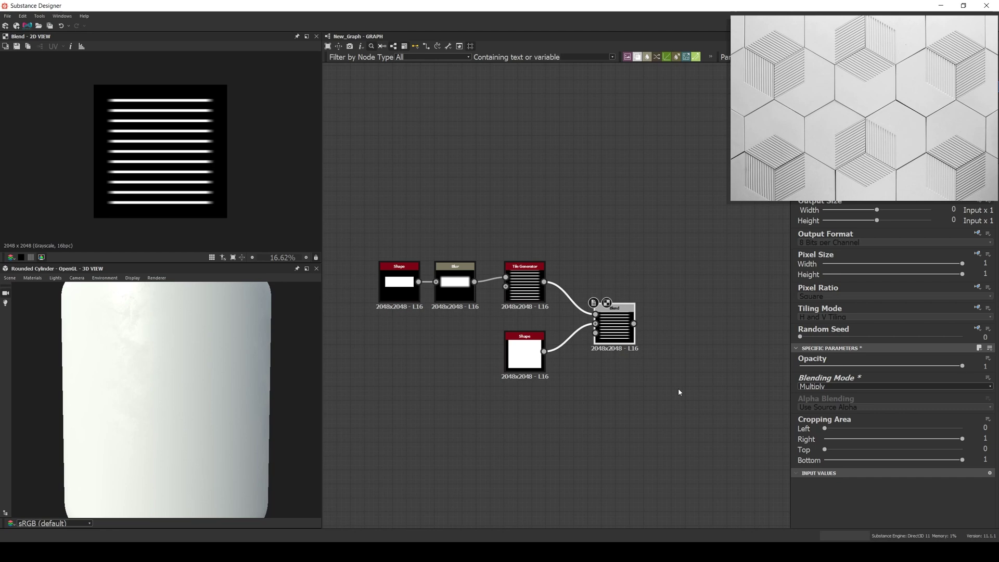
Step: Add a Safe Transform Grayscale rotating the stripes 45° with absolute No Tiling mode
{"action": "middle_click_drag", "start_coordinate": [670, 414], "coordinate": [519, 418]}
{"action": "key", "text": "space"}
{"action": "type", "text": "saf"}
{"action": "key", "text": "Down"}
{"action": "key", "text": "Return"}
{"action": "left_click_drag", "start_coordinate": [518, 414], "coordinate": [508, 327]}
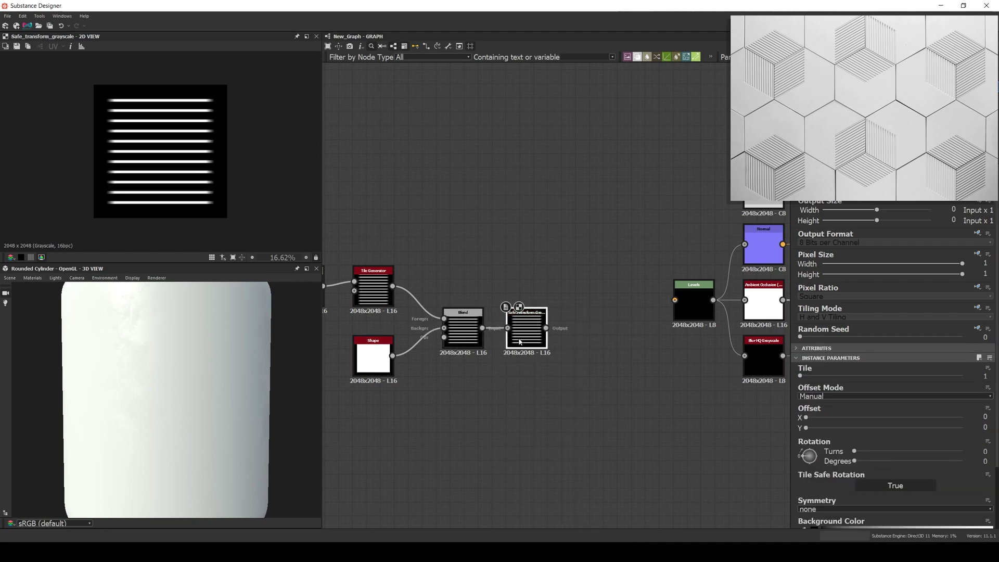
{"action": "left_click", "coordinate": [981, 462]}
{"action": "type", "text": "45"}
{"action": "key", "text": "Return"}
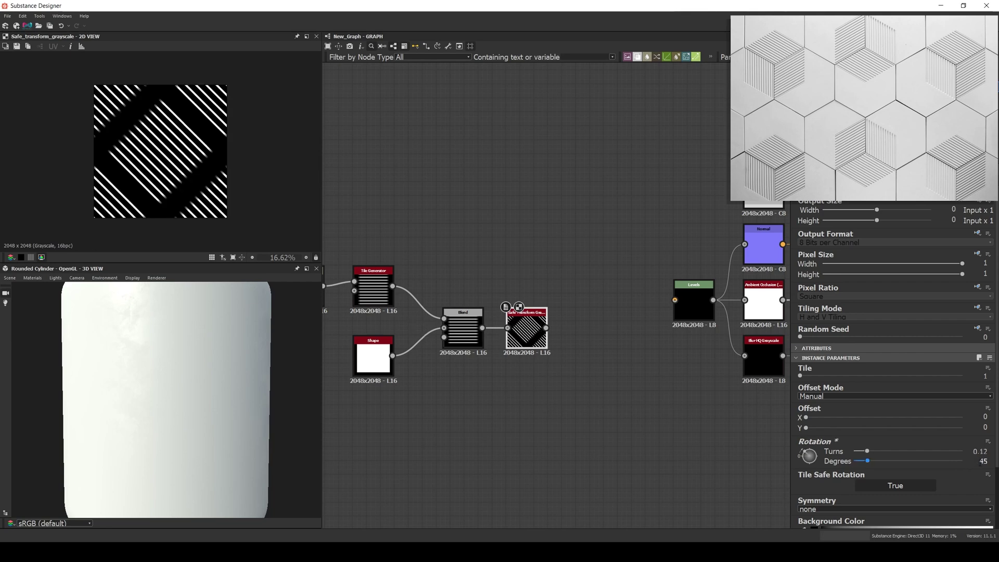
{"action": "left_click", "coordinate": [978, 307]}
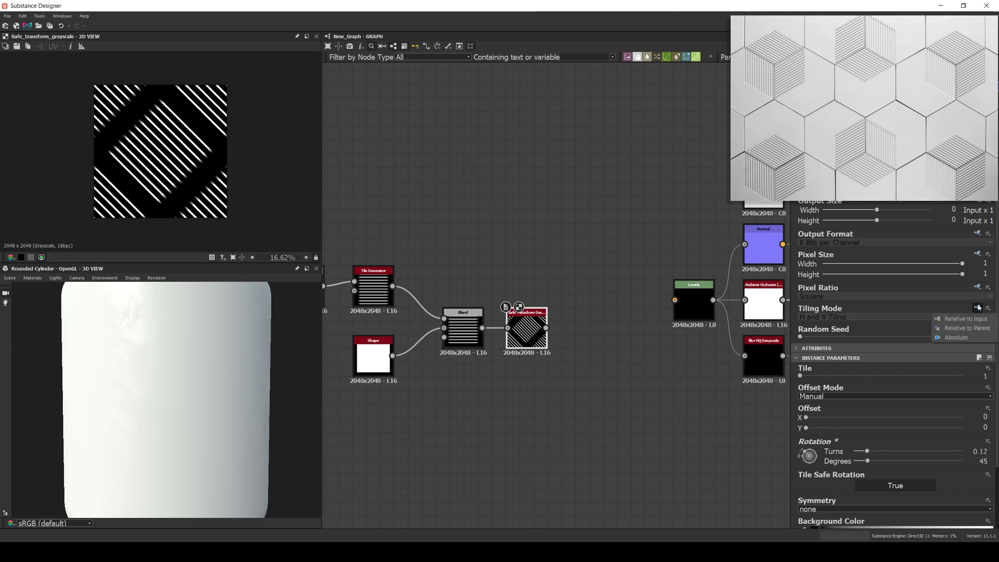
{"action": "left_click", "coordinate": [955, 338]}
{"action": "left_click", "coordinate": [863, 317]}
{"action": "left_click", "coordinate": [863, 323]}
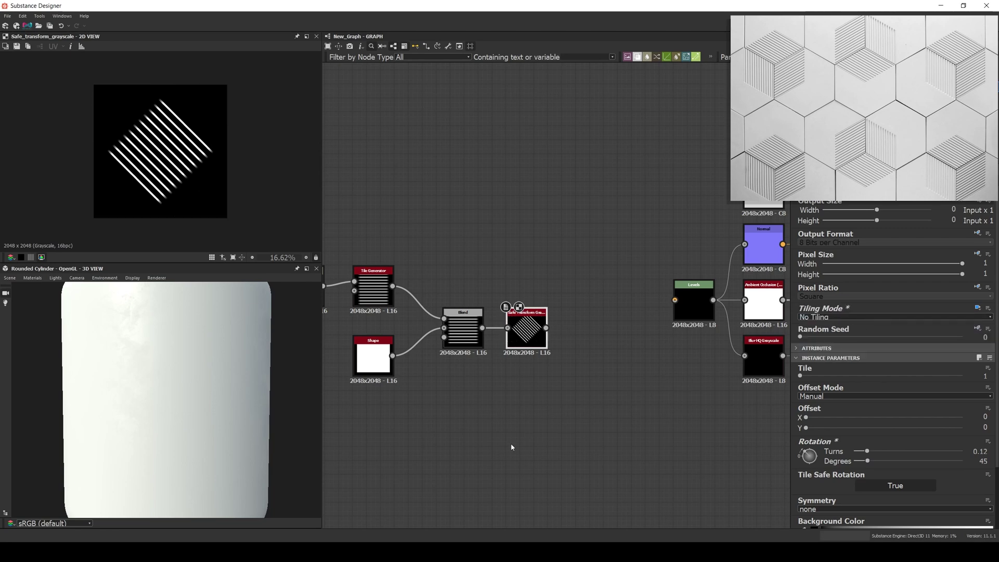
Step: Add a Transformation 2D after it, also set to absolute No Tiling
{"action": "key", "text": "space"}
{"action": "type", "text": "transform"}
{"action": "key", "text": "Return"}
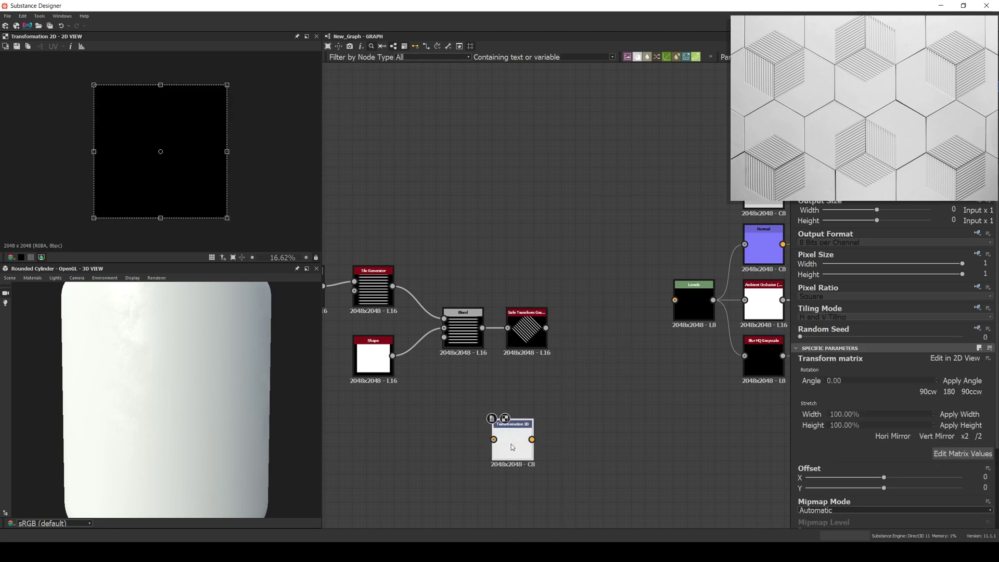
{"action": "left_click_drag", "start_coordinate": [511, 444], "coordinate": [582, 333]}
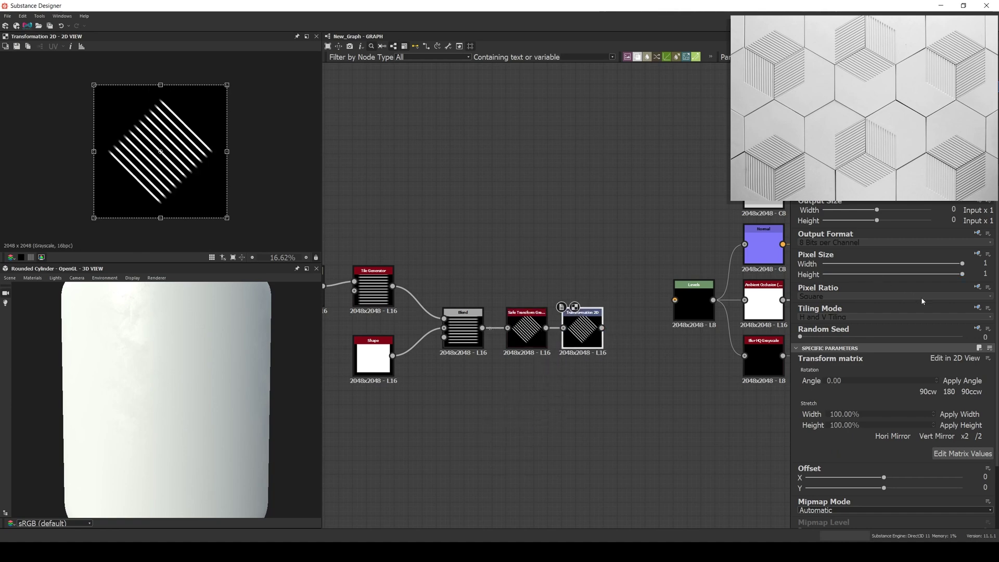
{"action": "left_click", "coordinate": [977, 307]}
{"action": "left_click", "coordinate": [962, 337]}
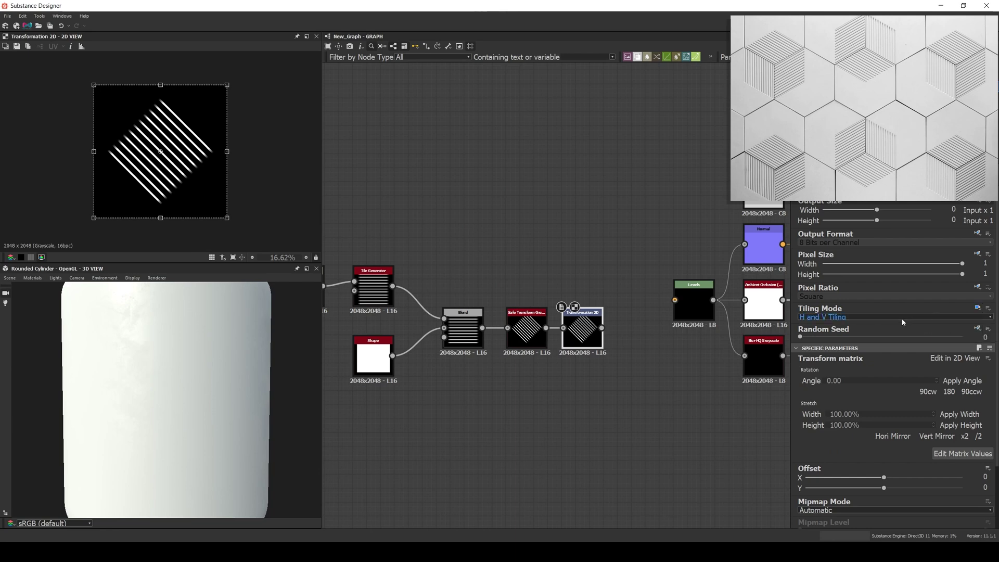
{"action": "left_click", "coordinate": [902, 319]}
{"action": "left_click", "coordinate": [823, 351]}
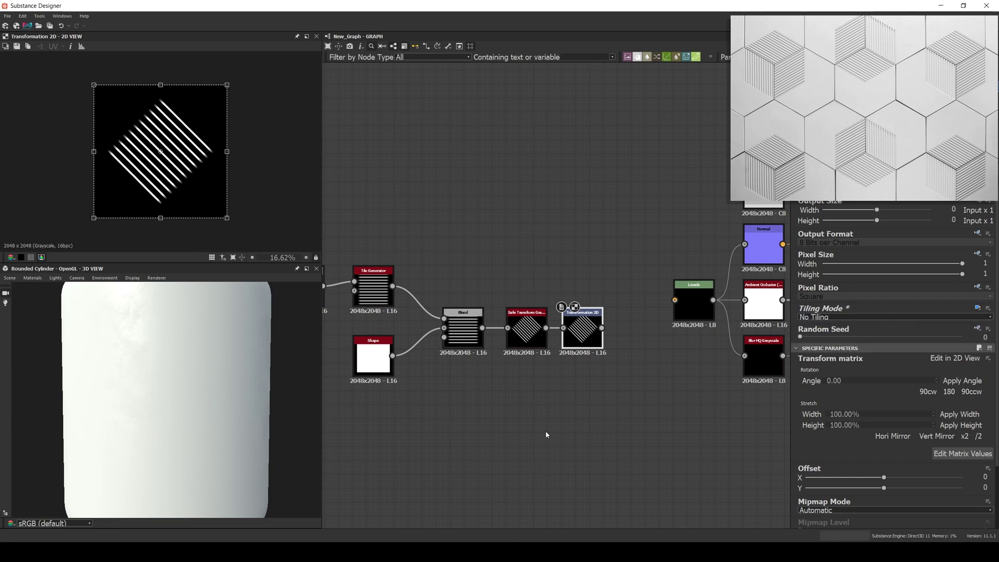
Step: Shift the node chain left and add a Polygon 1 hexagon node below it
{"action": "scroll", "coordinate": [545, 434], "scroll_direction": "down", "scroll_amount": 4}
{"action": "left_click_drag", "start_coordinate": [355, 310], "coordinate": [576, 430]}
{"action": "left_click_drag", "start_coordinate": [567, 377], "coordinate": [462, 377]}
{"action": "scroll", "coordinate": [470, 393], "scroll_direction": "up", "scroll_amount": 2}
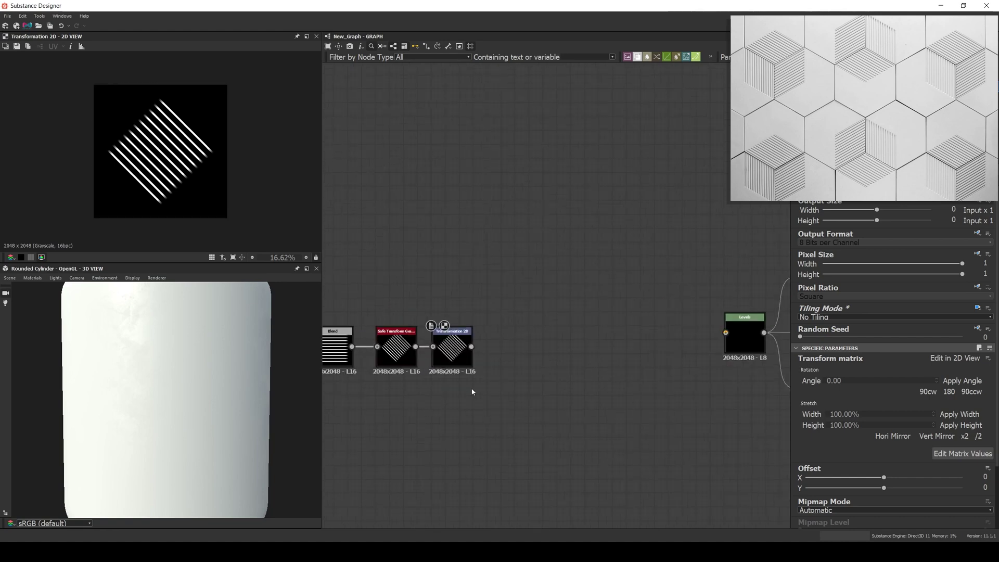
{"action": "scroll", "coordinate": [470, 392], "scroll_direction": "up", "scroll_amount": 1}
{"action": "key", "text": "space"}
{"action": "type", "text": "pol"}
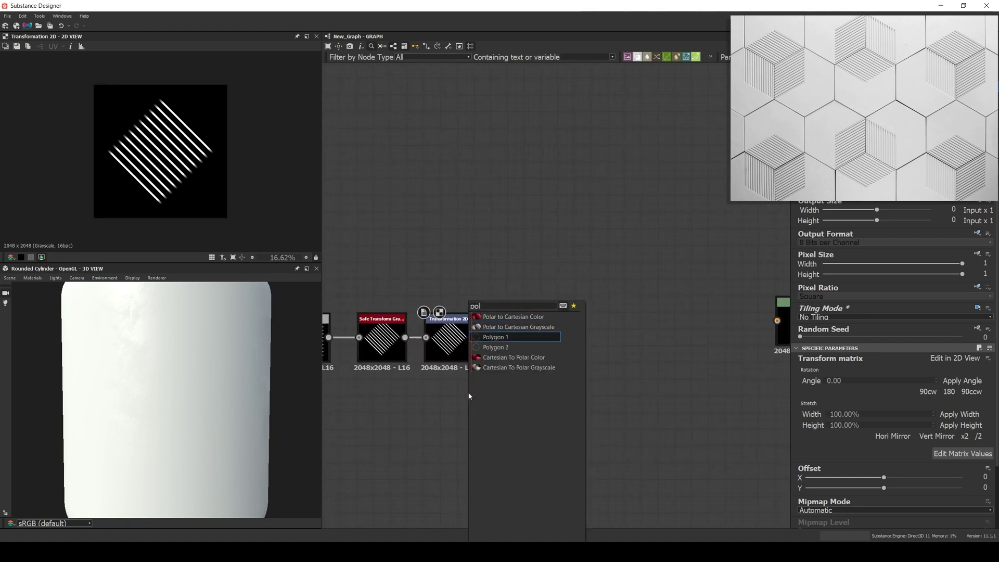
{"action": "key", "text": "Return"}
{"action": "left_click_drag", "start_coordinate": [464, 383], "coordinate": [464, 435]}
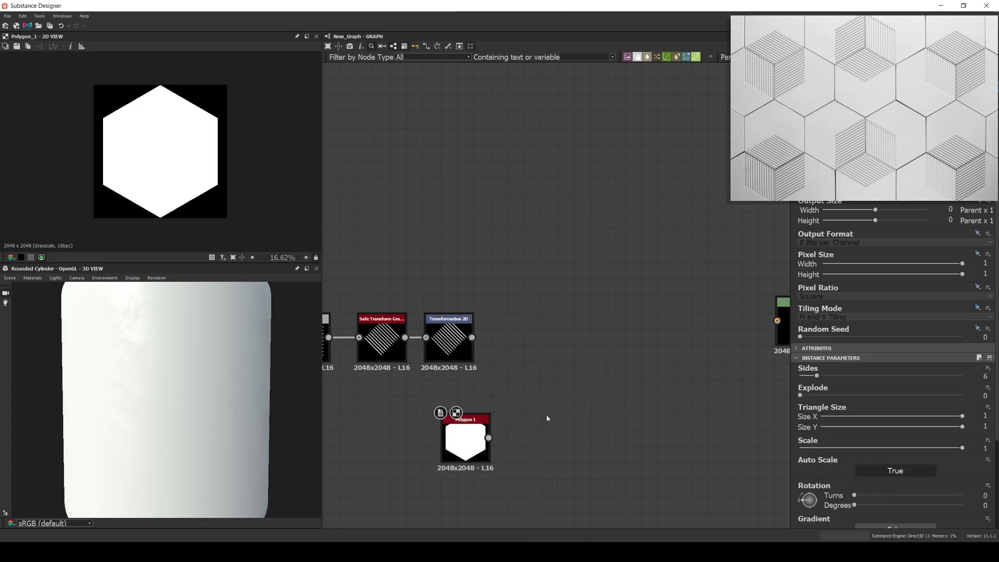
Step: Blend the stripes over the hexagon at opacity 0.59 and set the hexagon's Explode to 0.01
{"action": "key", "text": "space"}
{"action": "type", "text": "blend"}
{"action": "key", "text": "Return"}
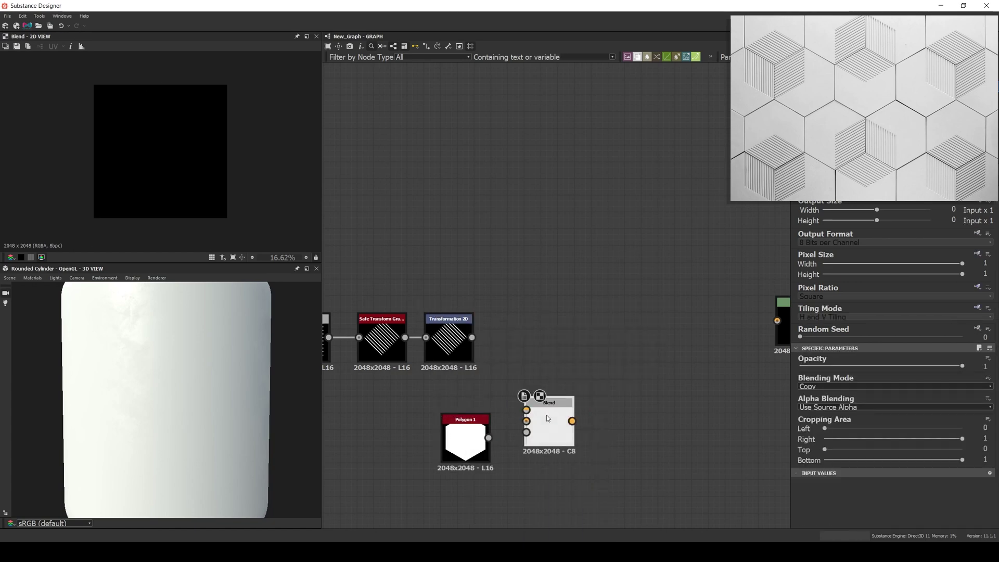
{"action": "left_click_drag", "start_coordinate": [547, 418], "coordinate": [557, 384]}
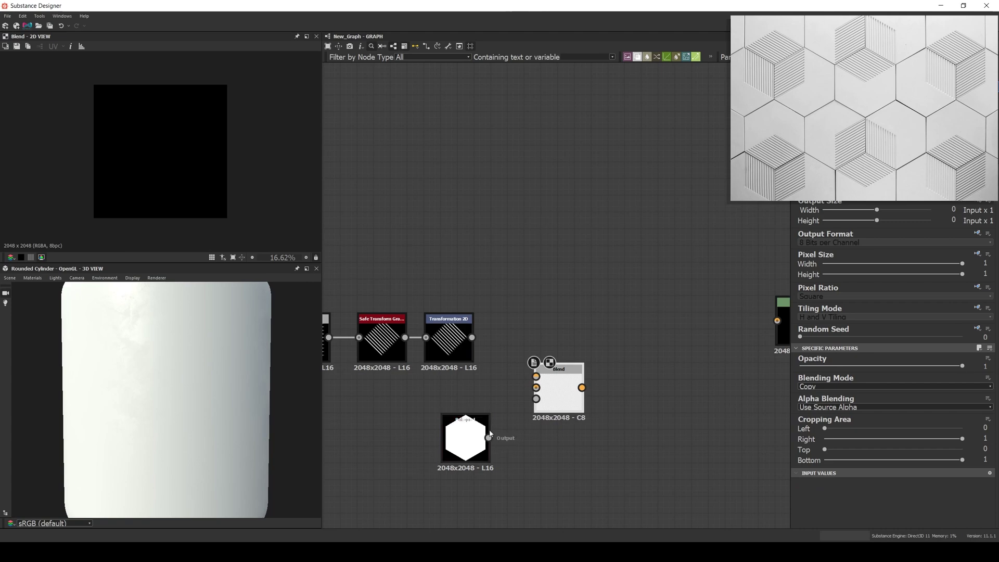
{"action": "left_click_drag", "start_coordinate": [490, 438], "coordinate": [536, 387]}
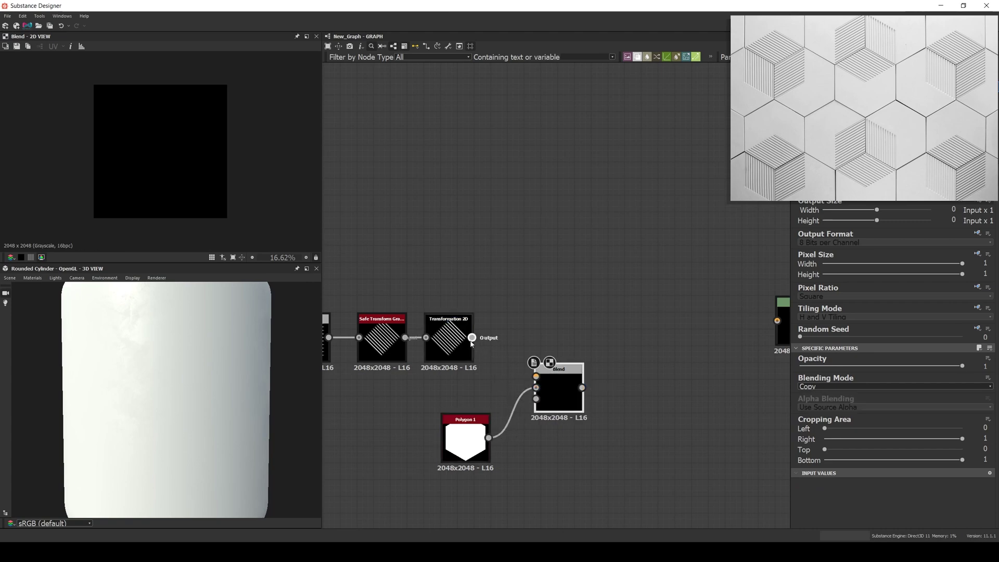
{"action": "left_click_drag", "start_coordinate": [471, 338], "coordinate": [536, 376]}
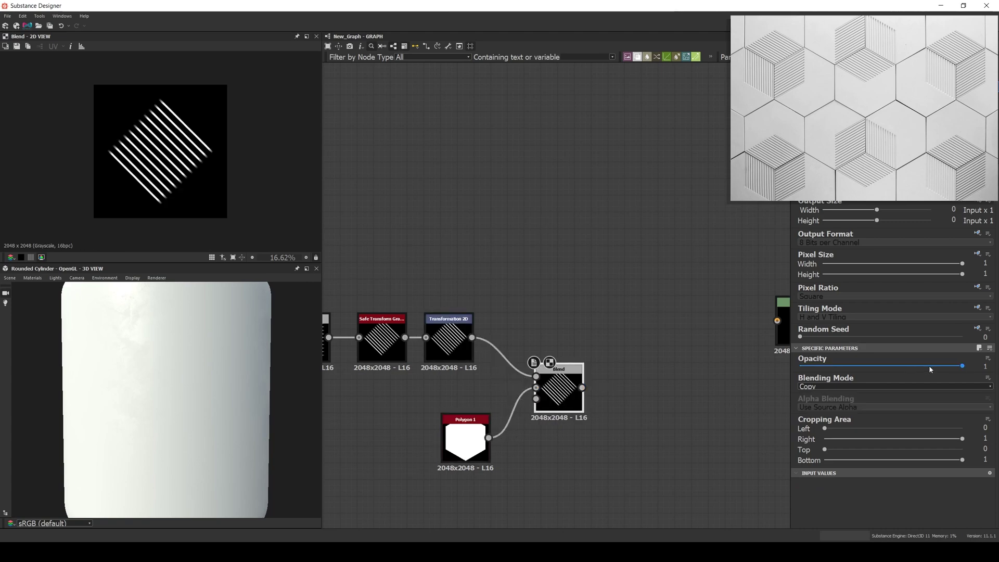
{"action": "left_click_drag", "start_coordinate": [931, 369], "coordinate": [897, 366]}
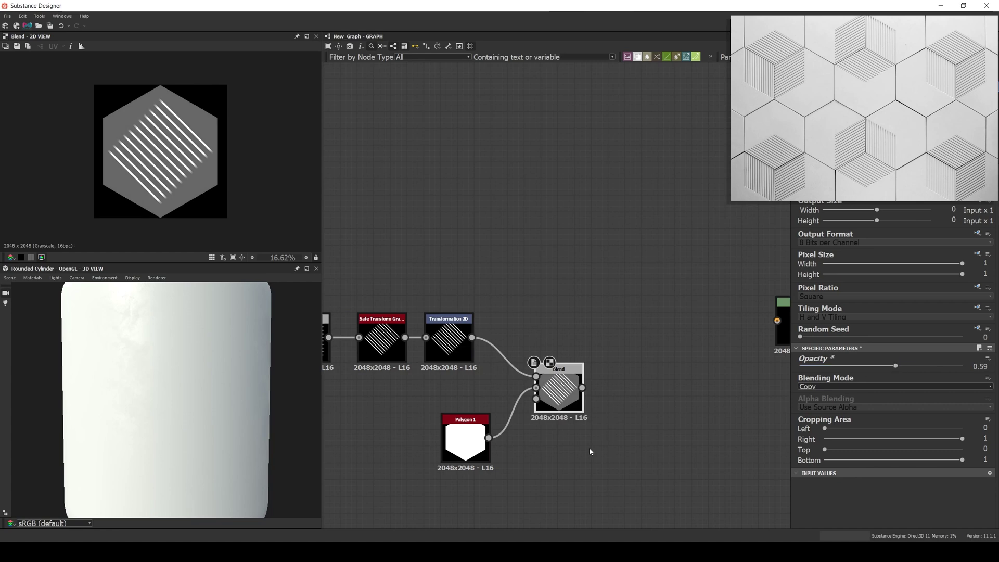
{"action": "double_click", "coordinate": [471, 457]}
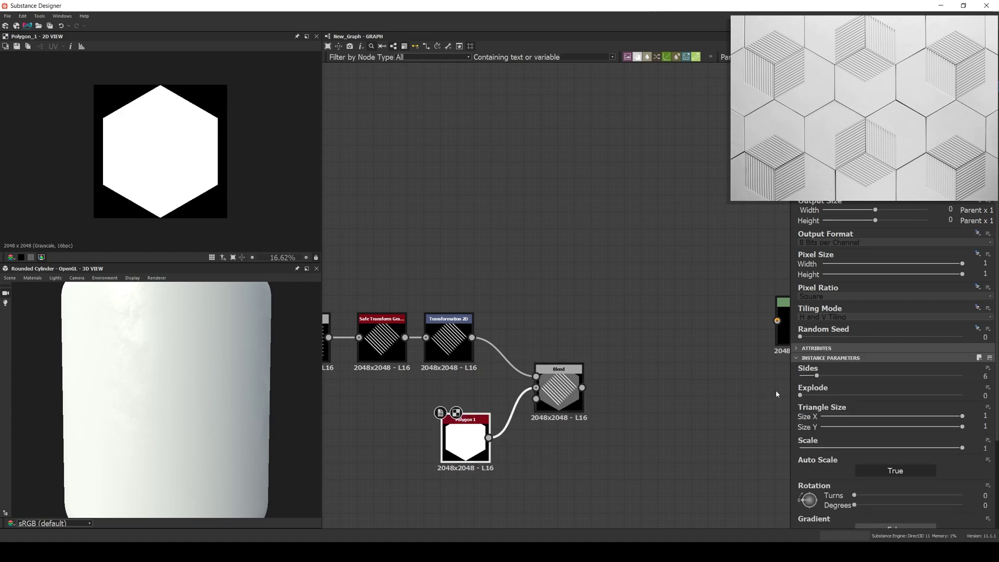
{"action": "left_click", "coordinate": [801, 396]}
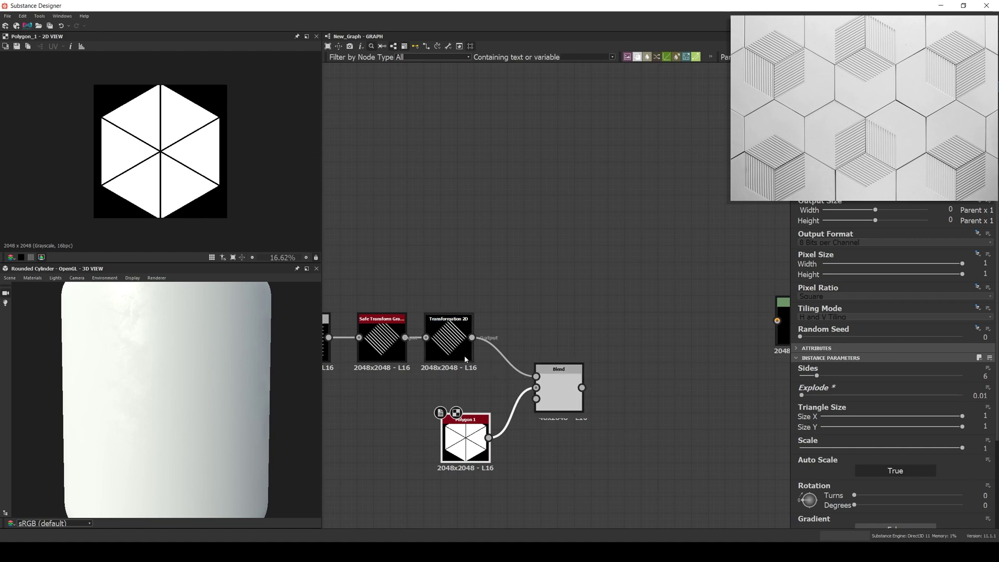
Step: While previewing the Blend, raise the Transformation 2D stripes to offset Y 0.4589 onto the top rhombus
{"action": "double_click", "coordinate": [460, 356]}
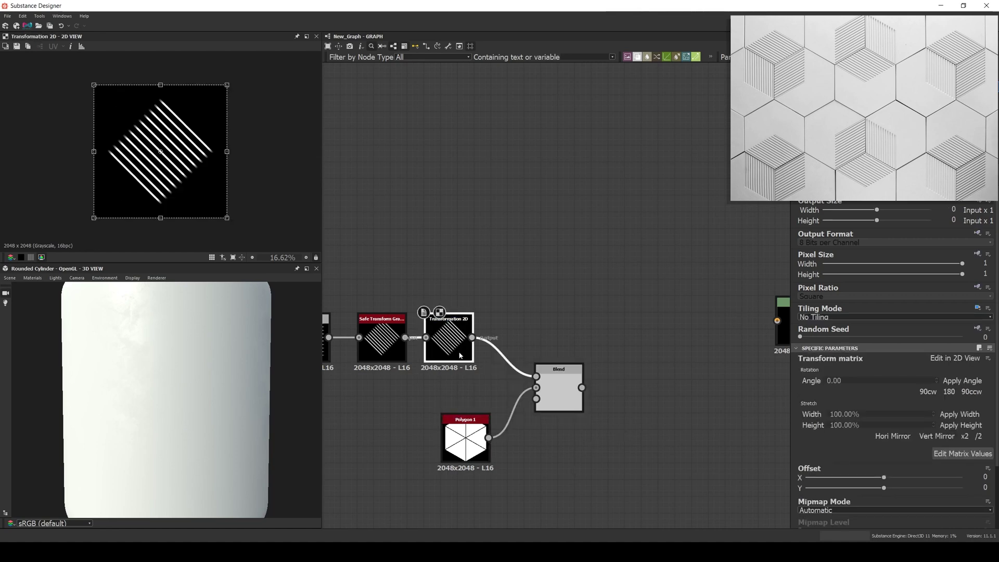
{"action": "double_click", "coordinate": [563, 396]}
{"action": "left_click", "coordinate": [449, 341]}
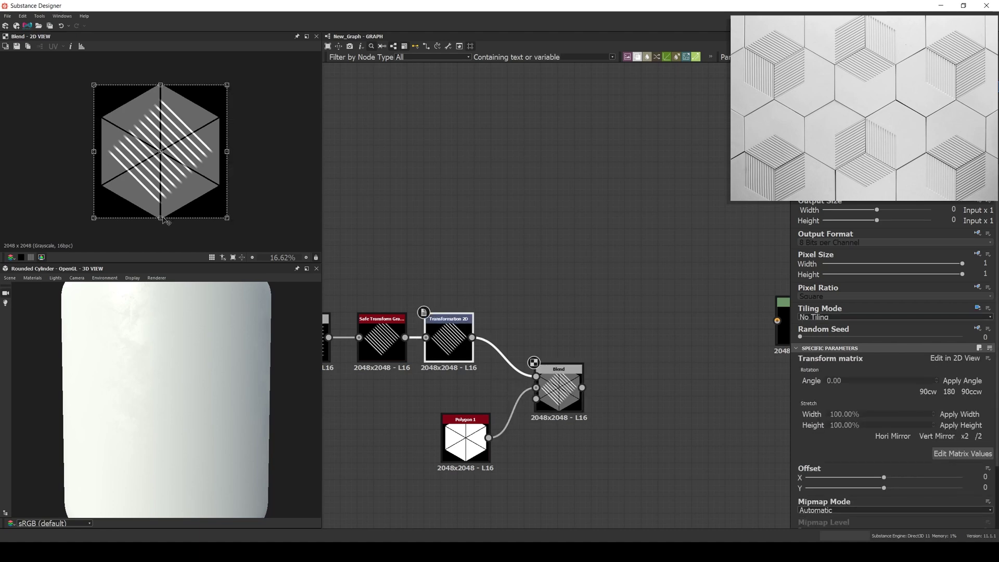
{"action": "left_click_drag", "start_coordinate": [160, 218], "coordinate": [167, 145]}
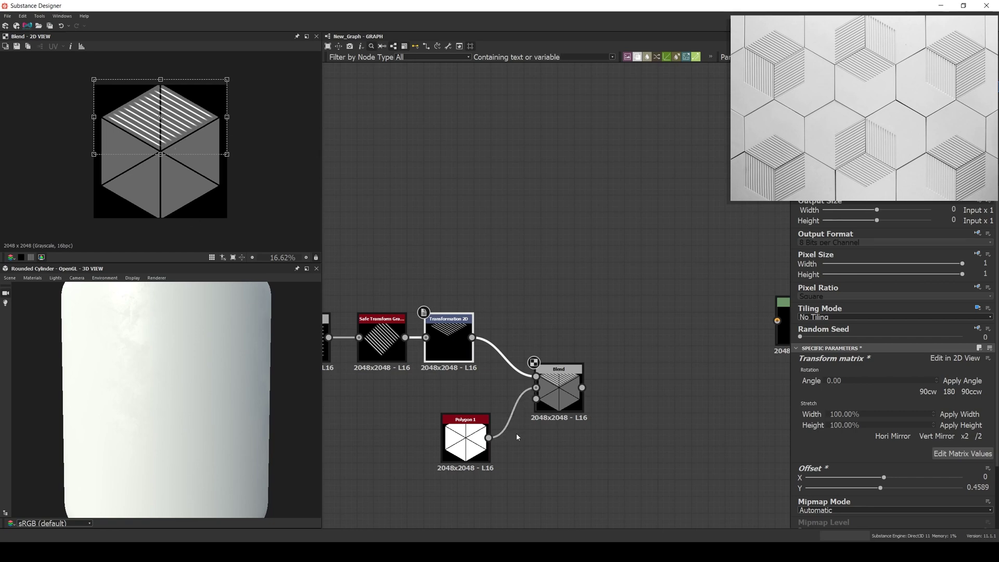
Step: Reset the Polygon's Explode to 0 and set the Blend to opacity 1 in Subtract mode
{"action": "double_click", "coordinate": [465, 439]}
{"action": "left_click_drag", "start_coordinate": [809, 396], "coordinate": [799, 396]}
{"action": "double_click", "coordinate": [562, 390]}
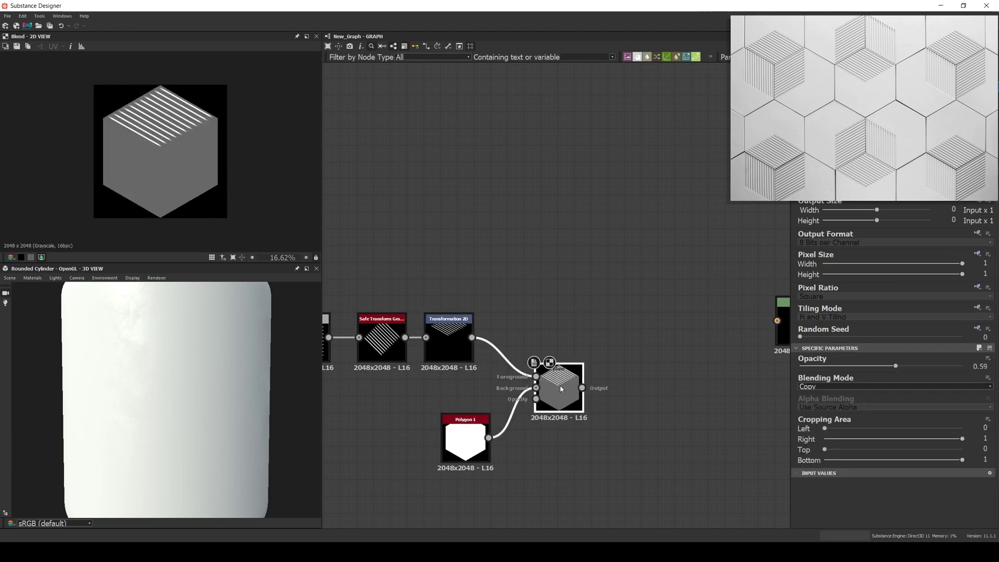
{"action": "left_click_drag", "start_coordinate": [896, 366], "coordinate": [963, 366]}
{"action": "left_click", "coordinate": [837, 387]}
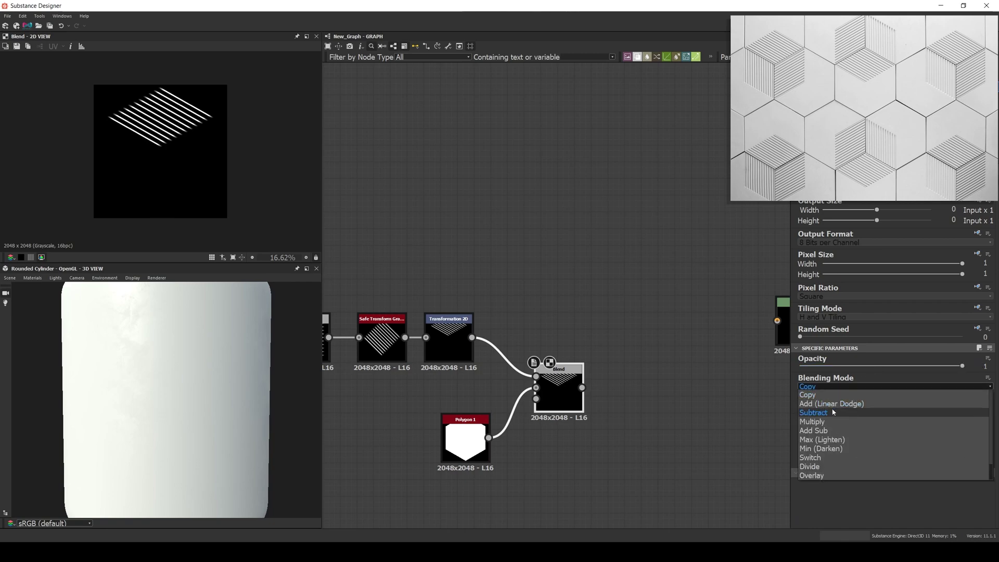
{"action": "left_click", "coordinate": [832, 411]}
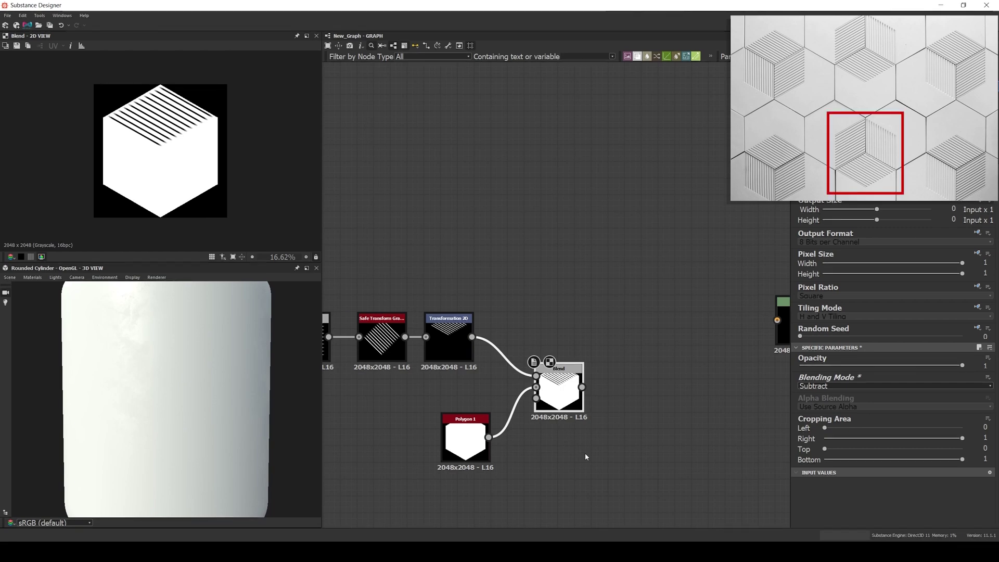
{"action": "middle_click_drag", "start_coordinate": [586, 457], "coordinate": [500, 449]}
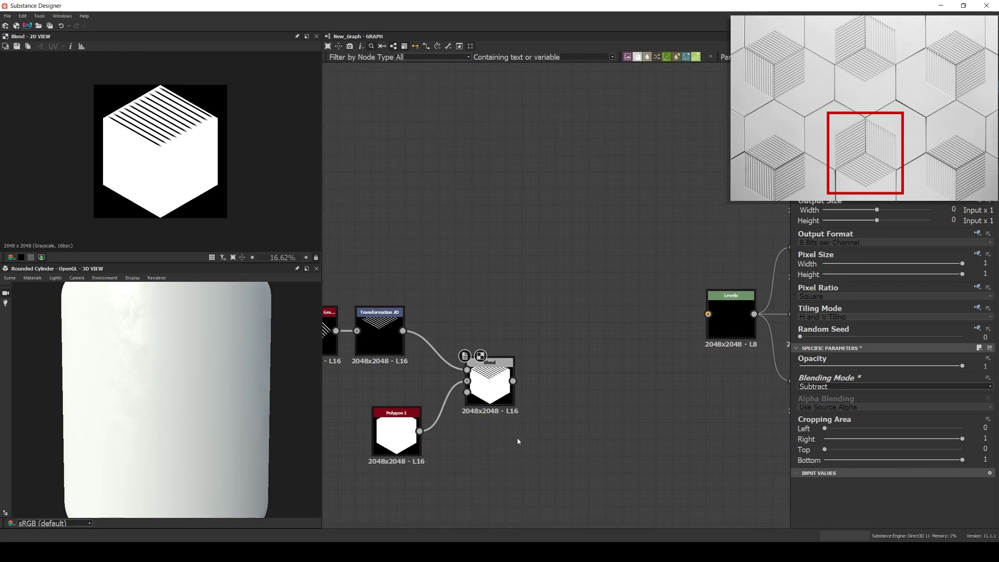
Step: Add a Splatter Circular using the striped cube as Image Input, with Pattern Amount 3
{"action": "key", "text": "space"}
{"action": "type", "text": "shape"}
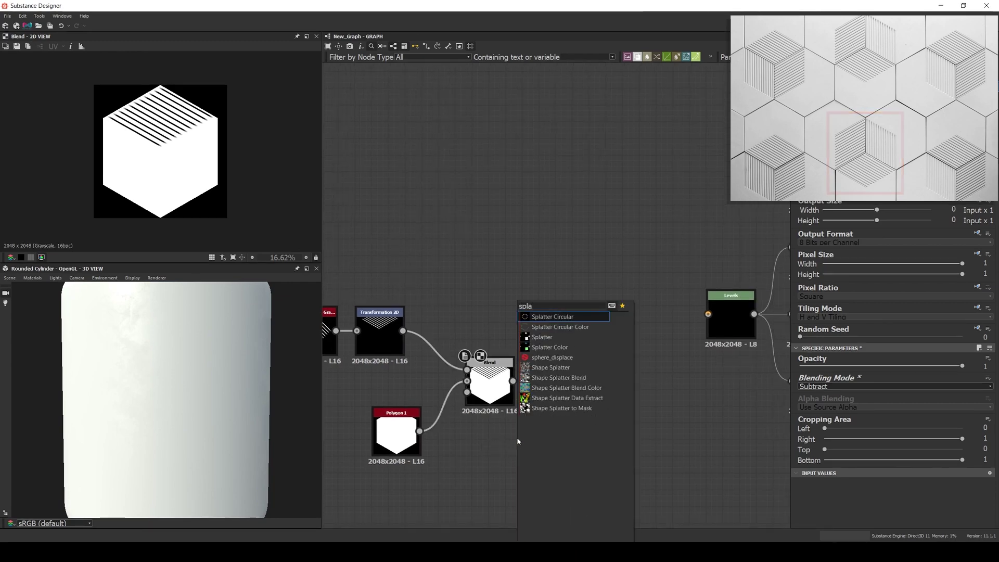
{"action": "key", "text": "Escape"}
{"action": "left_click_drag", "start_coordinate": [516, 437], "coordinate": [571, 394]}
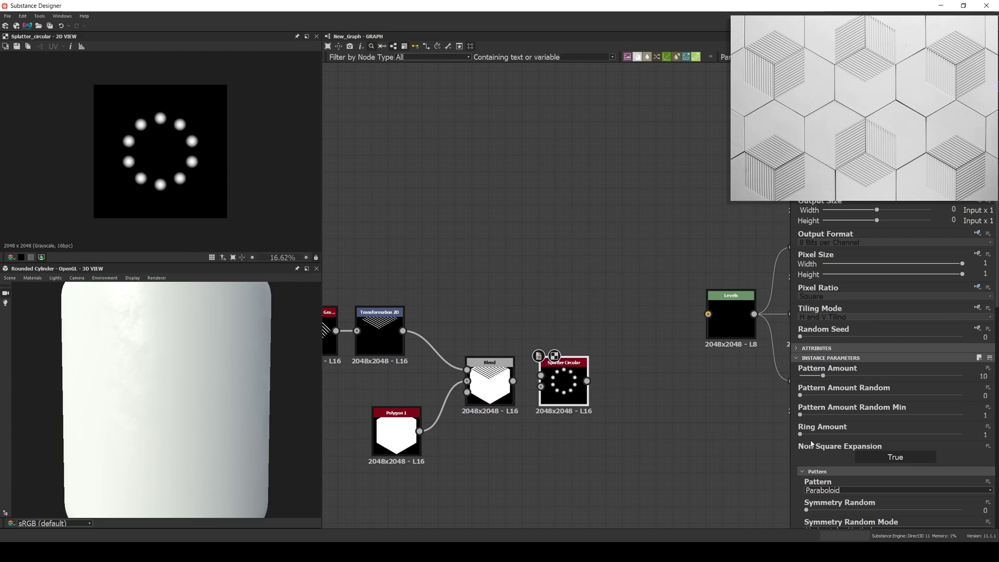
{"action": "scroll", "coordinate": [833, 453], "scroll_direction": "down", "scroll_amount": 1}
{"action": "left_click", "coordinate": [837, 444]}
{"action": "left_click", "coordinate": [826, 451]}
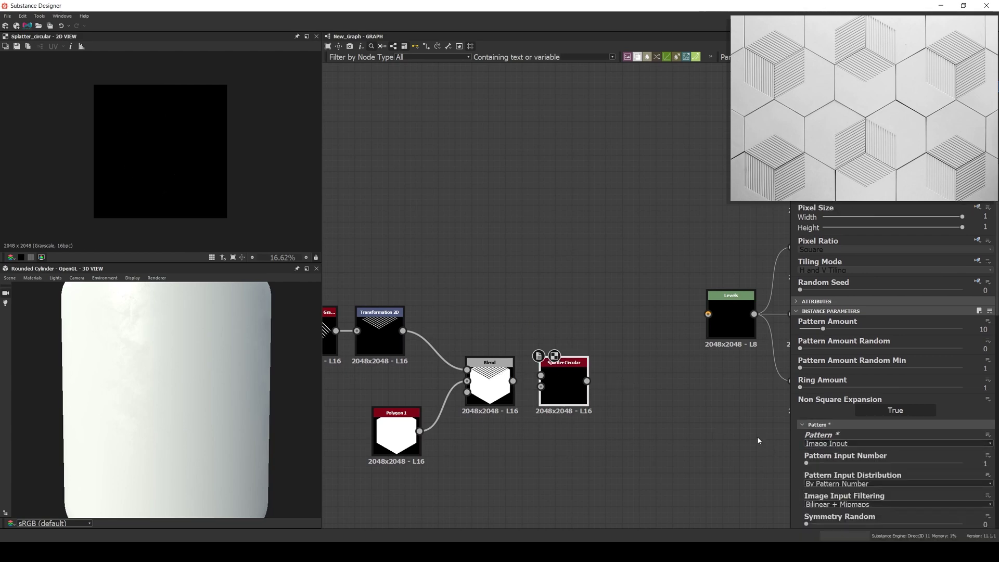
{"action": "left_click_drag", "start_coordinate": [513, 381], "coordinate": [542, 376]}
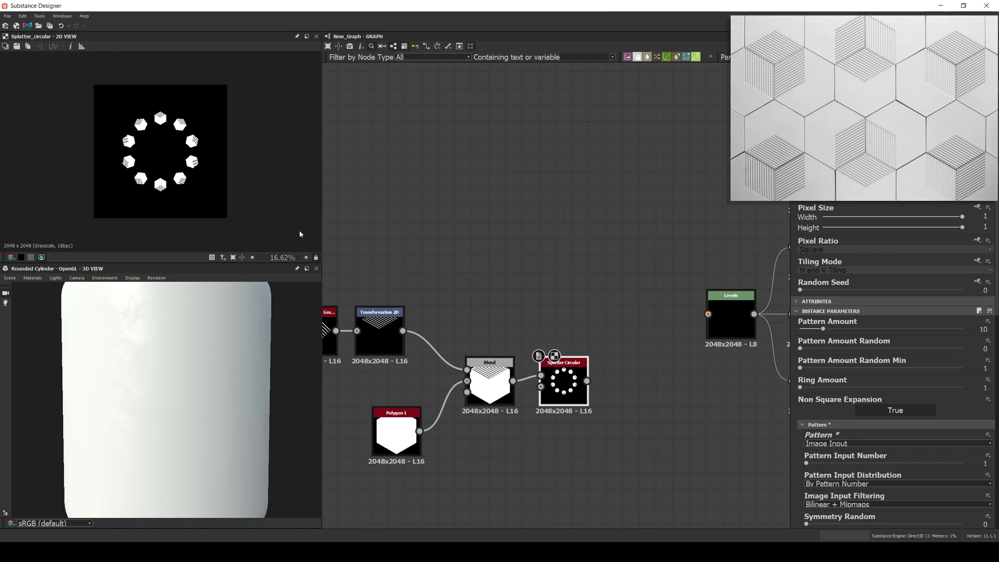
{"action": "key", "text": "f"}
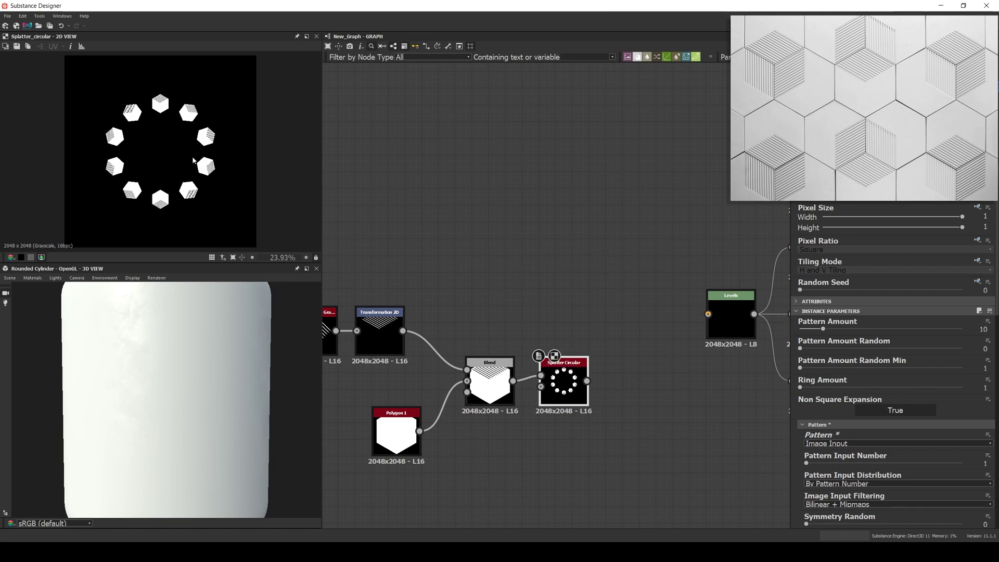
{"action": "left_click", "coordinate": [970, 328]}
{"action": "type", "text": "3"}
{"action": "key", "text": "Return"}
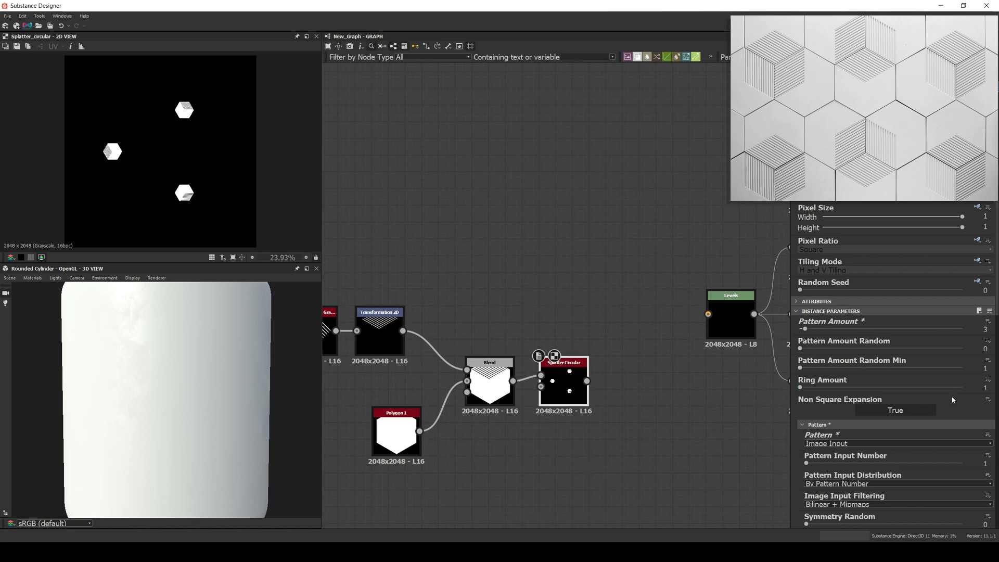
Step: Set the splatter scale to about 4.44, radius 0.22, pattern rotation 180° and ring rotation 30°
{"action": "scroll", "coordinate": [929, 457], "scroll_direction": "down", "scroll_amount": 15}
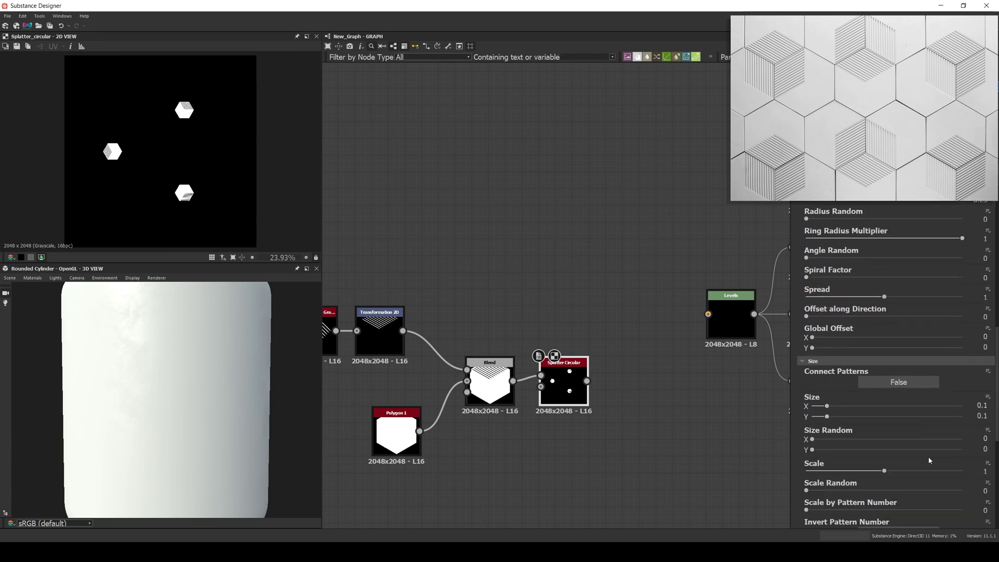
{"action": "left_click_drag", "start_coordinate": [885, 470], "coordinate": [962, 470]}
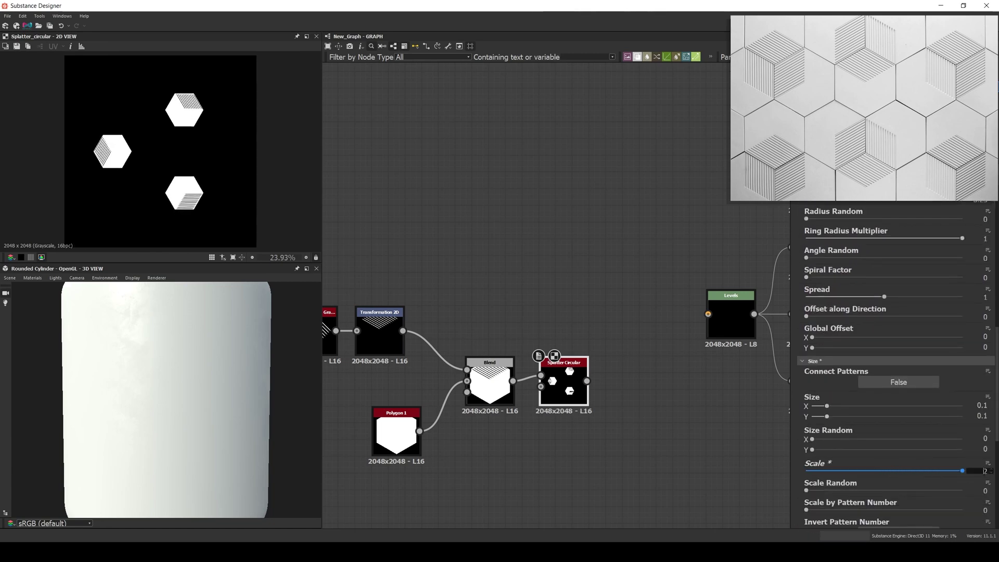
{"action": "type", "text": "5"}
{"action": "key", "text": "Return"}
{"action": "left_click_drag", "start_coordinate": [884, 470], "coordinate": [877, 473]}
{"action": "scroll", "coordinate": [876, 469], "scroll_direction": "up", "scroll_amount": 3}
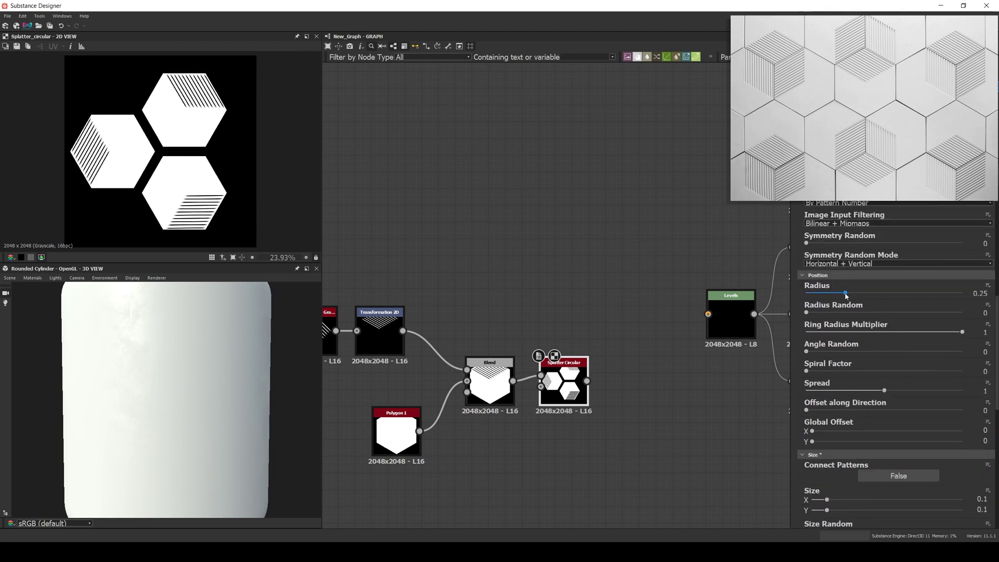
{"action": "left_click_drag", "start_coordinate": [846, 295], "coordinate": [843, 294]}
{"action": "scroll", "coordinate": [866, 401], "scroll_direction": "down", "scroll_amount": 8}
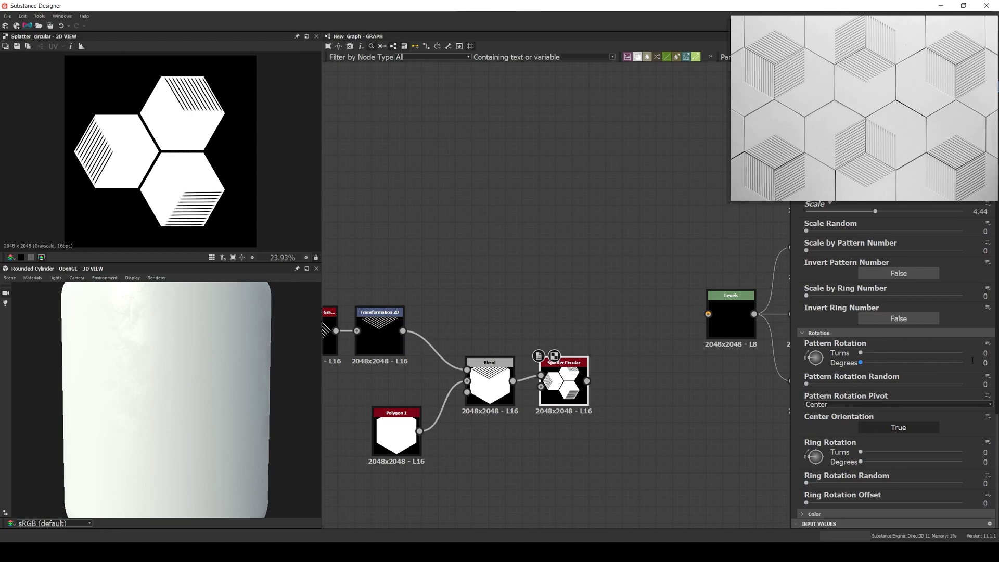
{"action": "double_click", "coordinate": [974, 360]}
{"action": "type", "text": "180"}
{"action": "key", "text": "Return"}
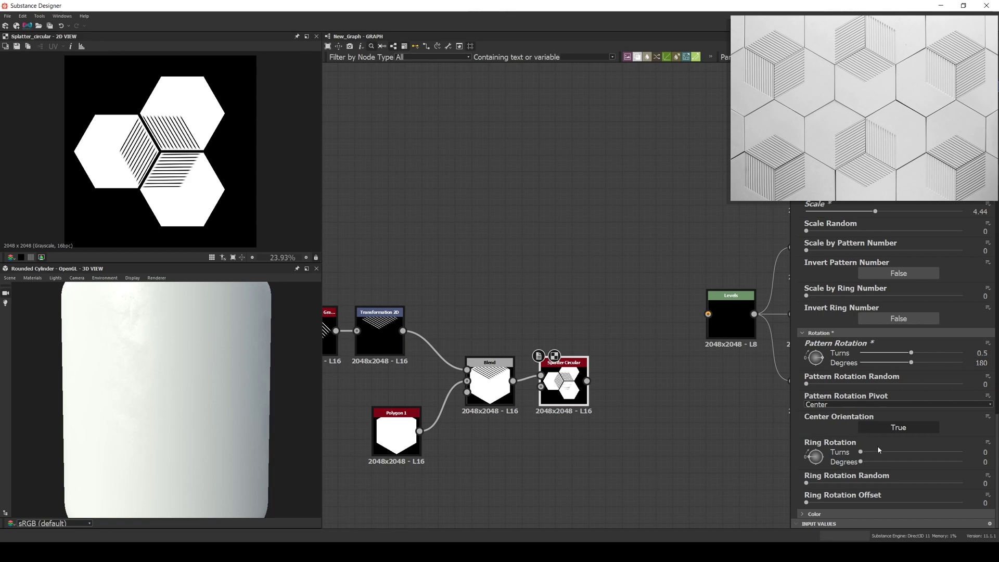
{"action": "double_click", "coordinate": [981, 461]}
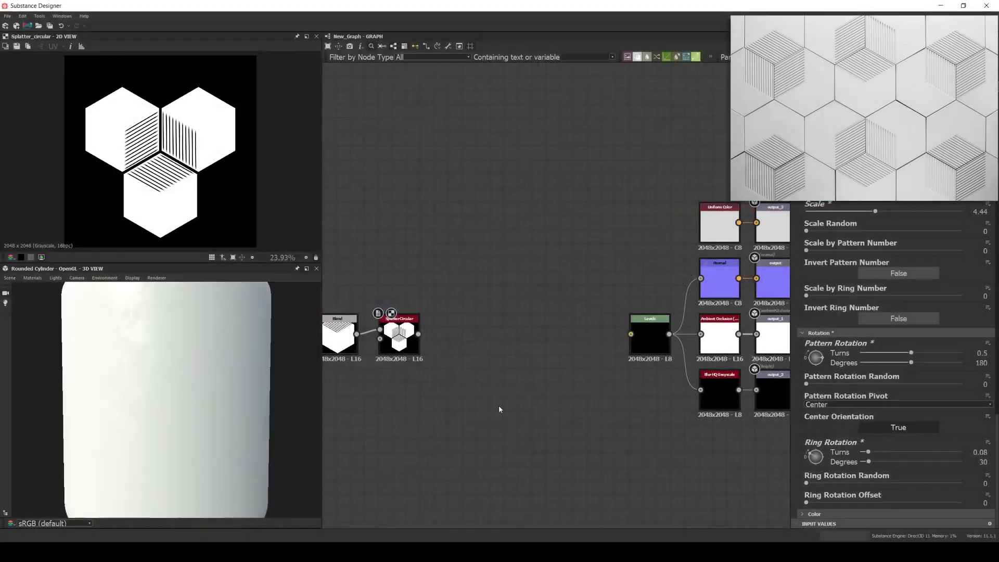
Step: Add a Tile Sampler fed by the three-cube cluster as Image Input, tiled 4 by 4
{"action": "key", "text": "space"}
{"action": "type", "text": "TIL"}
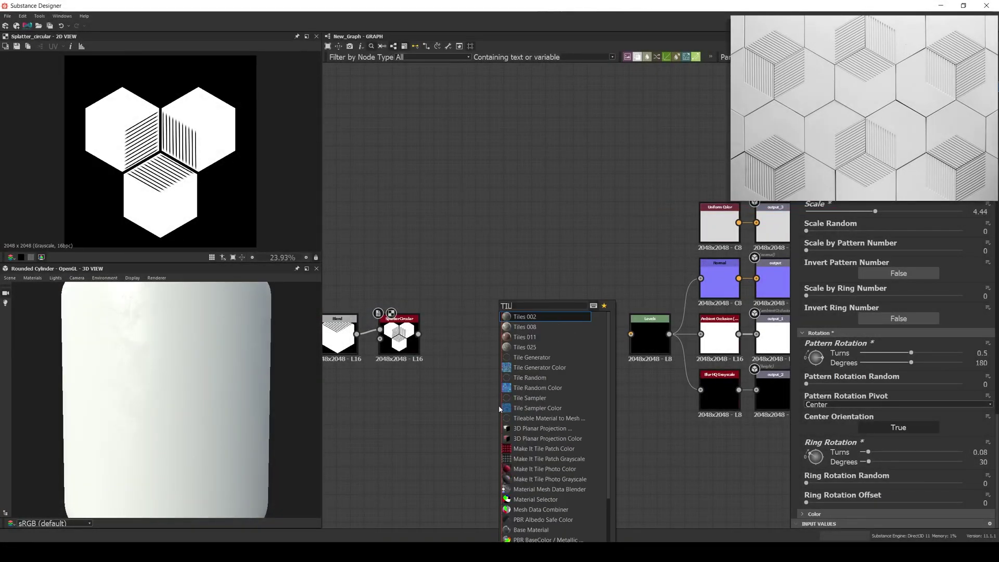
{"action": "type", "text": "E S"}
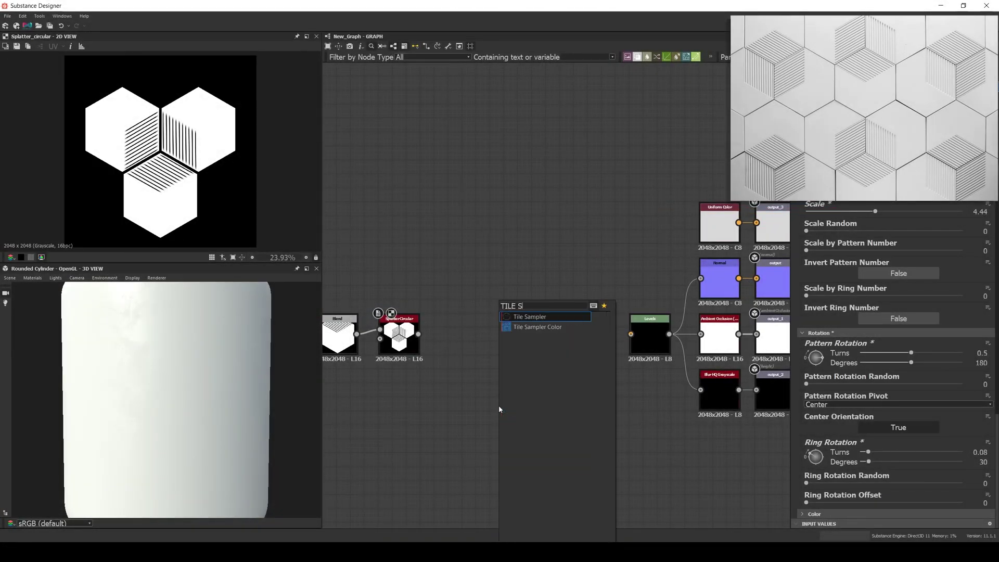
{"action": "key", "text": "Escape"}
{"action": "left_click_drag", "start_coordinate": [498, 409], "coordinate": [498, 382]}
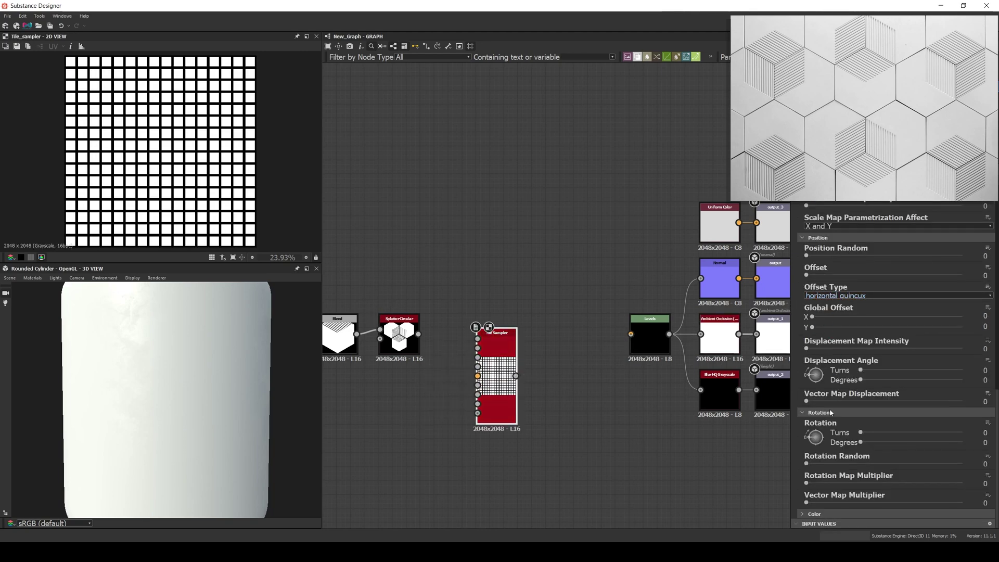
{"action": "scroll", "coordinate": [828, 390], "scroll_direction": "up", "scroll_amount": 10}
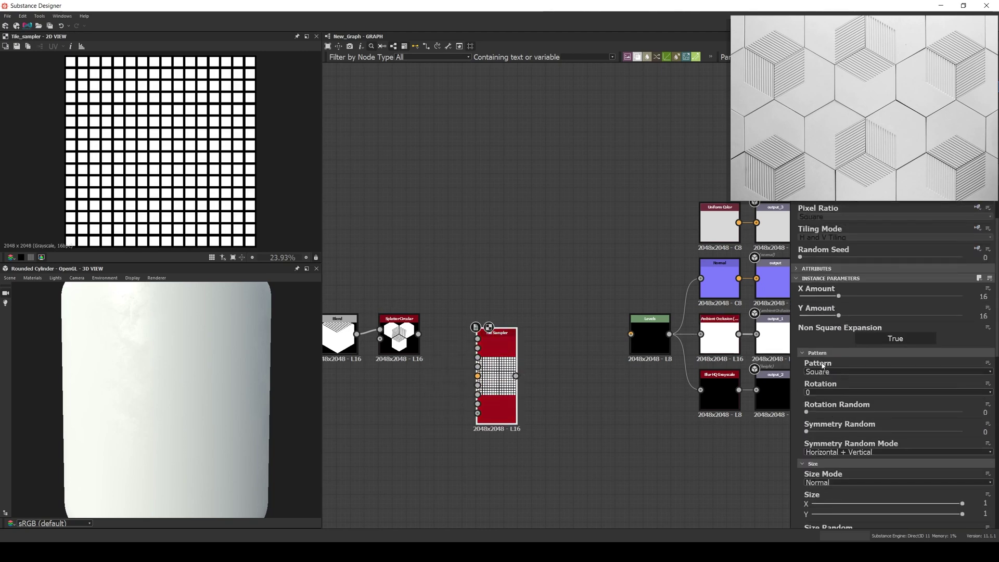
{"action": "left_click", "coordinate": [825, 372]}
{"action": "scroll", "coordinate": [824, 391], "scroll_direction": "up", "scroll_amount": 3}
{"action": "left_click", "coordinate": [822, 390]}
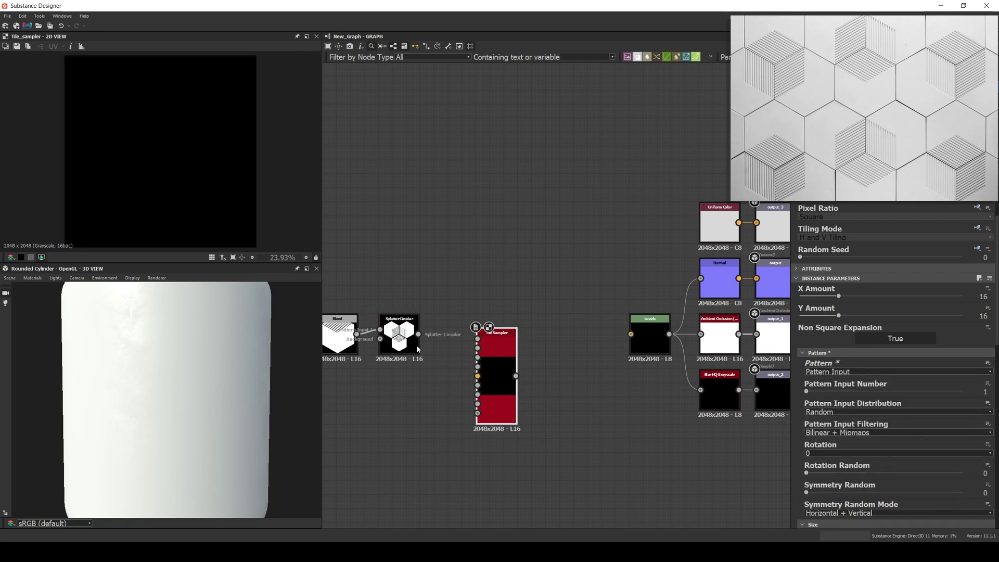
{"action": "left_click_drag", "start_coordinate": [462, 348], "coordinate": [477, 339]}
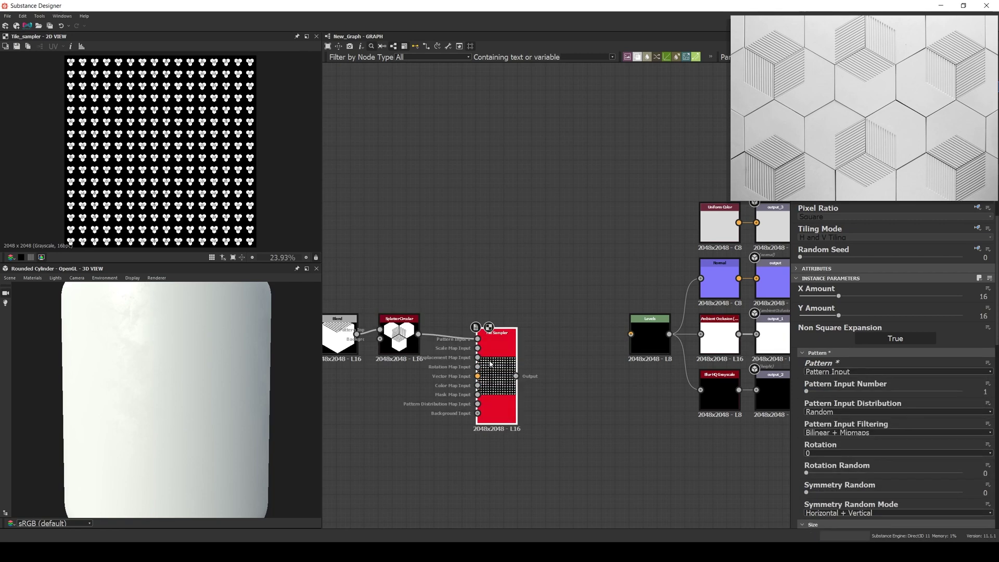
{"action": "double_click", "coordinate": [981, 296]}
{"action": "type", "text": "4"}
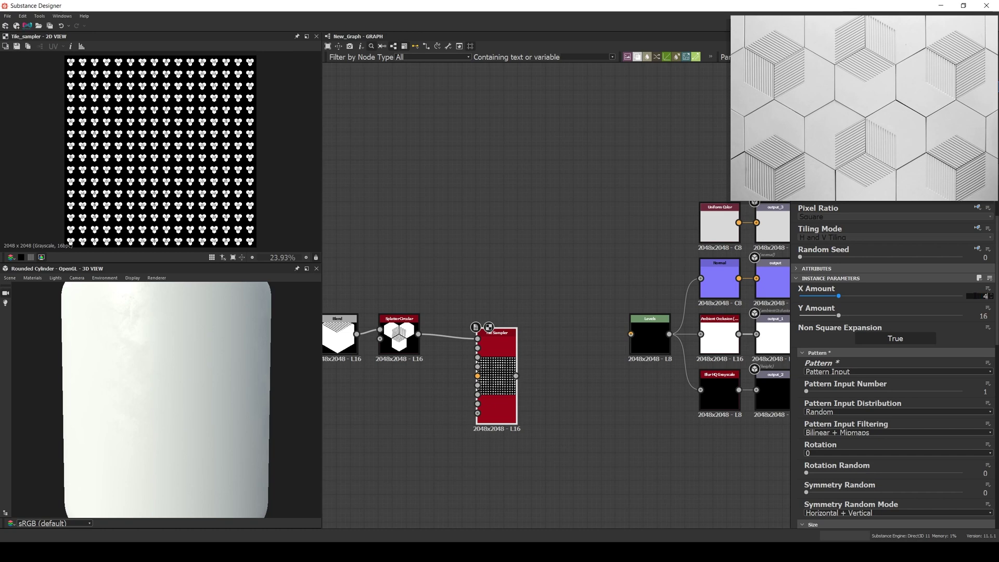
{"action": "key", "text": "Return"}
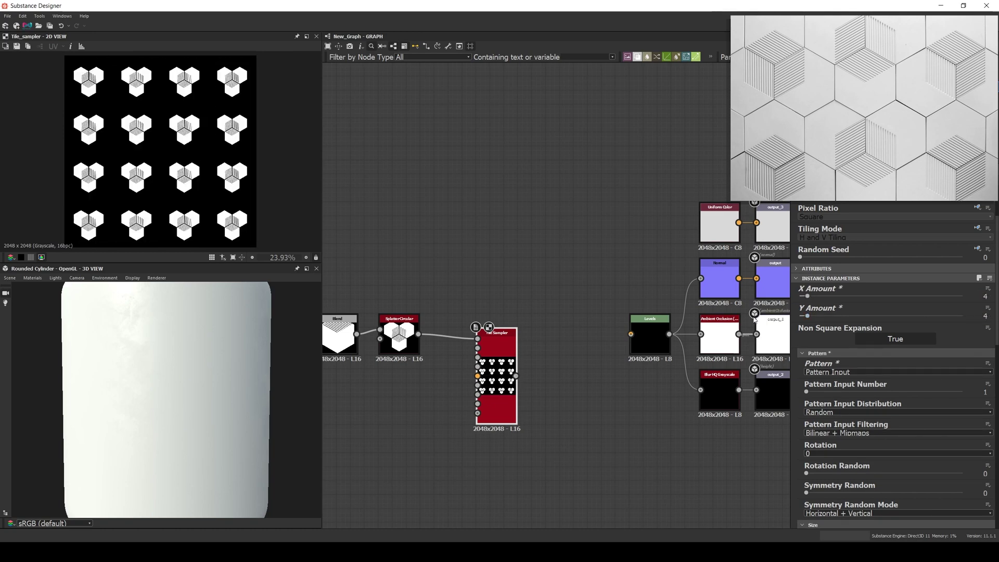
Step: Stagger the tiles with vertical quincux offset 0.5 and enlarge them to scale 1.45
{"action": "scroll", "coordinate": [930, 463], "scroll_direction": "down", "scroll_amount": 12}
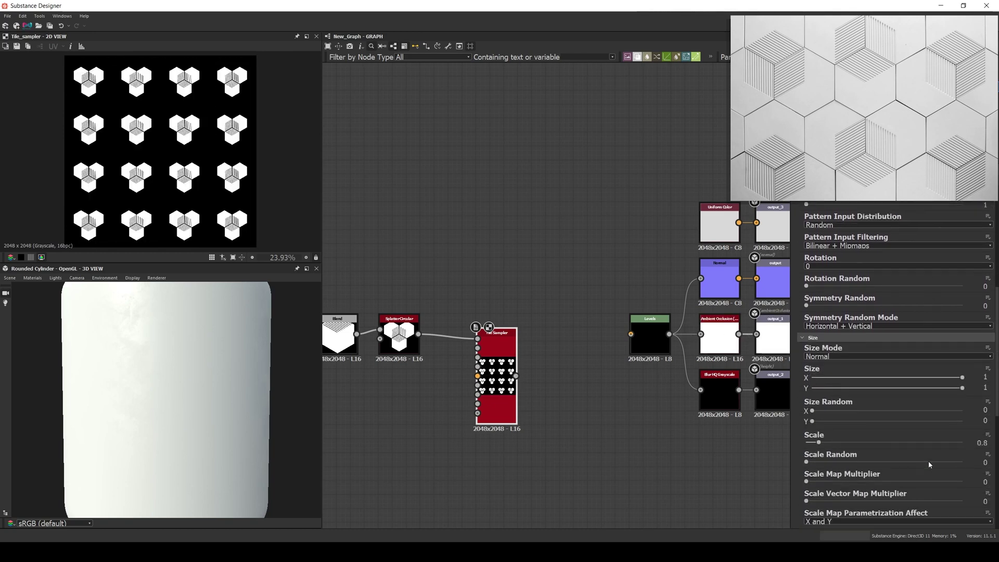
{"action": "scroll", "coordinate": [930, 465], "scroll_direction": "down", "scroll_amount": 1}
{"action": "left_click", "coordinate": [844, 474]}
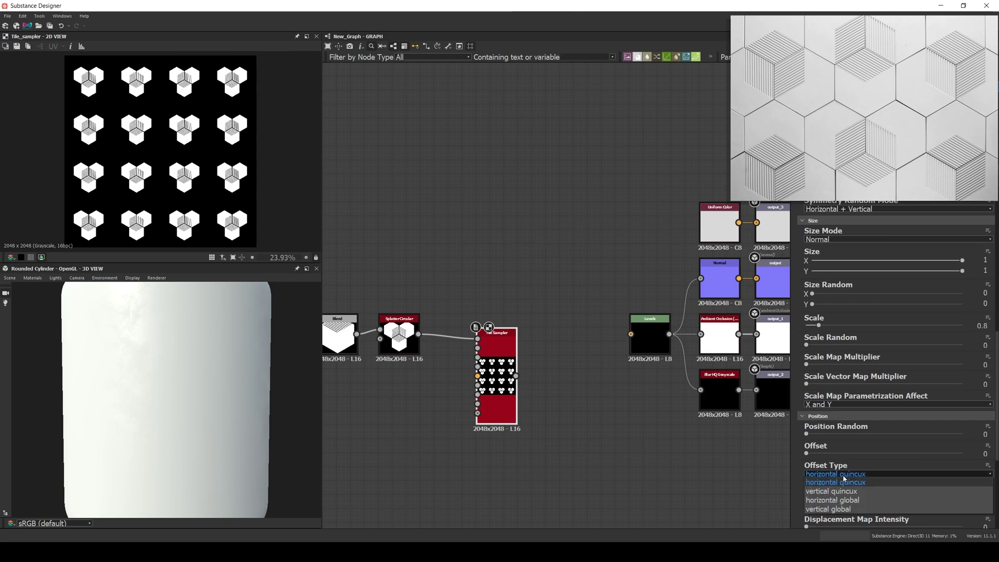
{"action": "left_click", "coordinate": [843, 491]}
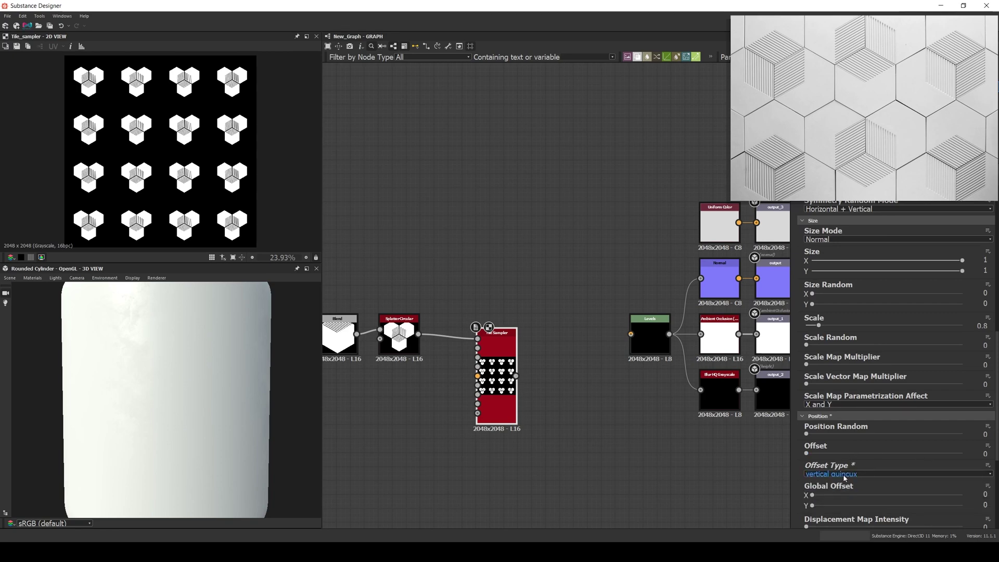
{"action": "left_click", "coordinate": [977, 454]}
{"action": "type", "text": ".5"}
{"action": "key", "text": "Return"}
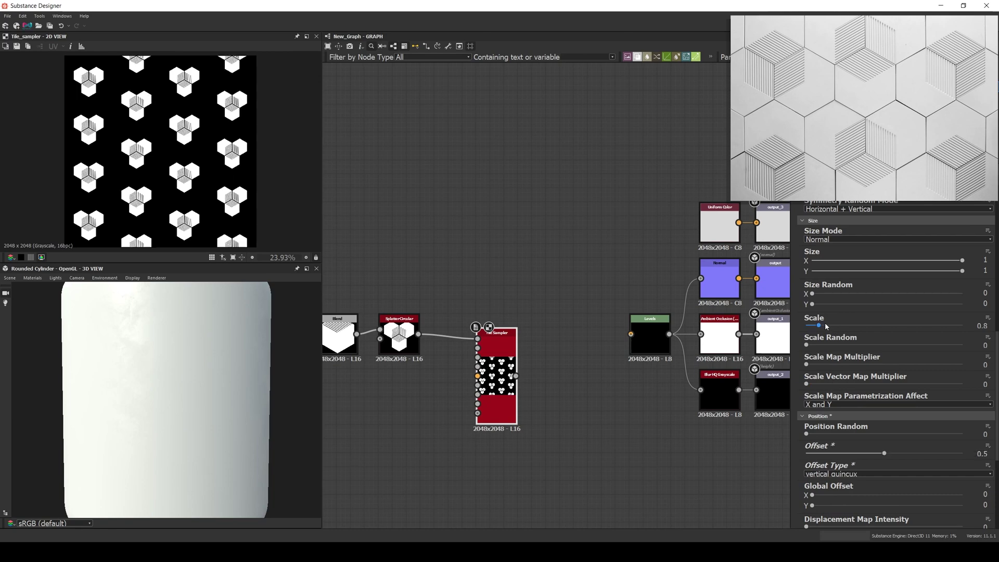
{"action": "left_click_drag", "start_coordinate": [826, 326], "coordinate": [838, 317]}
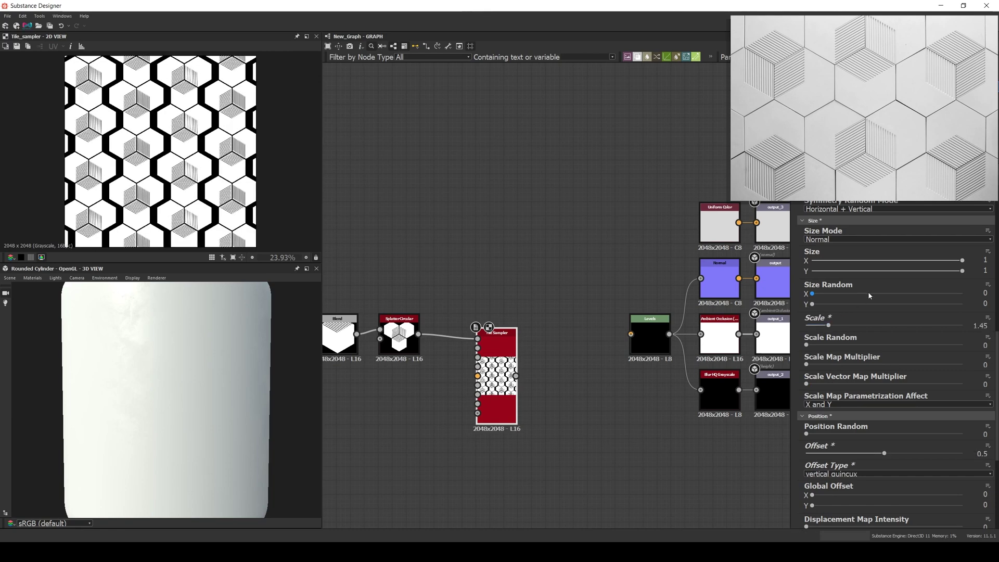
Step: Set the horizontal tile size to about 1.16 and connect the Tile Sampler output to Levels
{"action": "left_click", "coordinate": [982, 260]}
{"action": "type", "text": ".2"}
{"action": "key", "text": "Return"}
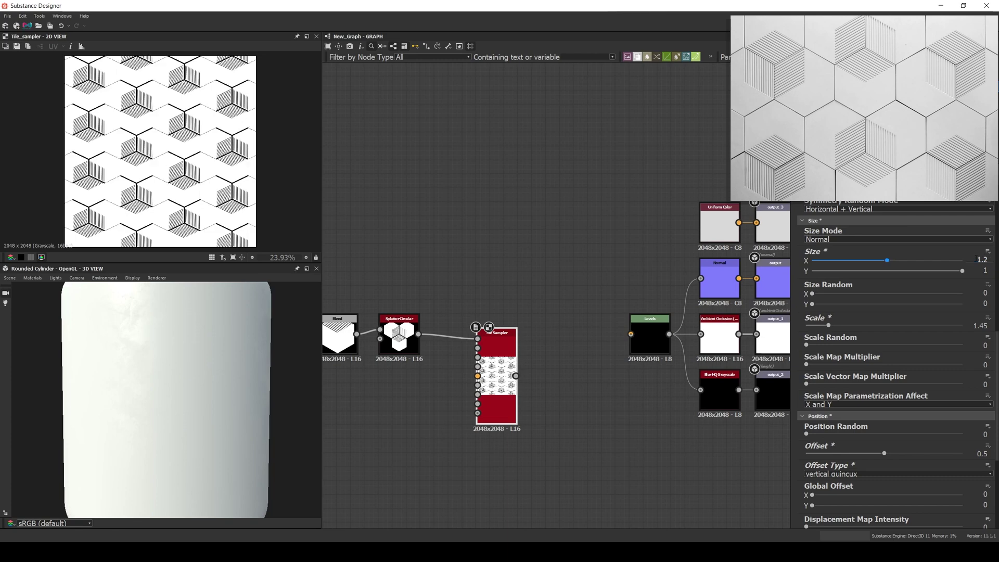
{"action": "left_click_drag", "start_coordinate": [887, 261], "coordinate": [886, 260]}
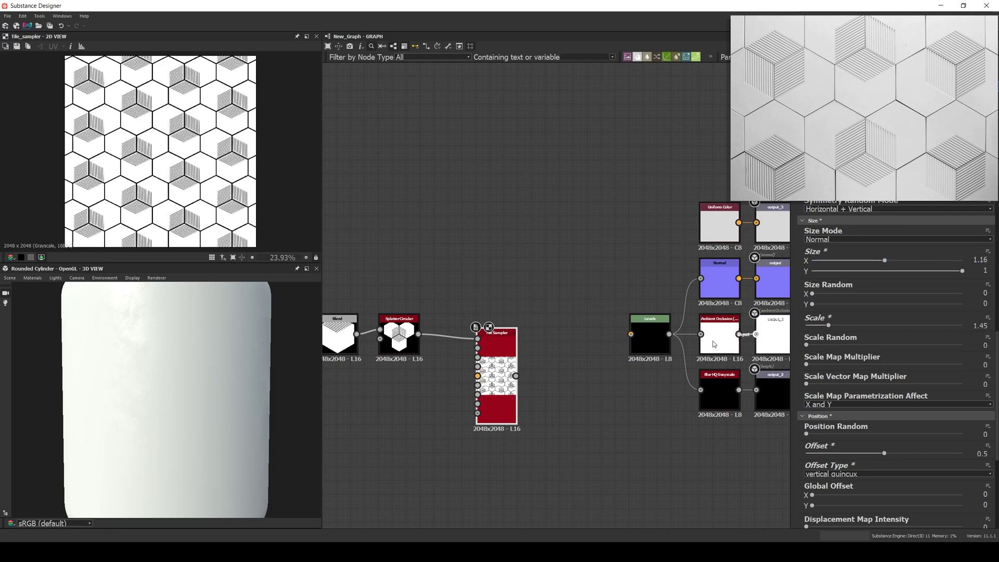
{"action": "left_click_drag", "start_coordinate": [516, 376], "coordinate": [631, 334]}
{"action": "scroll", "coordinate": [229, 432], "scroll_direction": "down", "scroll_amount": 2}
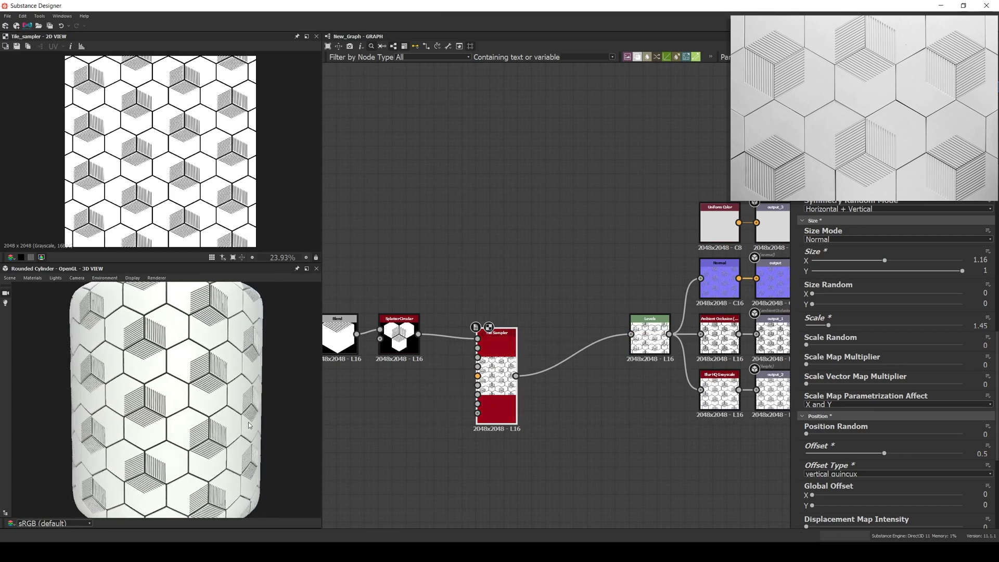
Step: Rotate the cylinder preview to inspect its top
{"action": "mouse_move", "coordinate": [250, 426]}
{"action": "left_mouse_down"}
{"action": "mouse_move", "coordinate": [221, 431]}
{"action": "mouse_move", "coordinate": [265, 434]}
{"action": "left_mouse_up"}
{"action": "scroll", "coordinate": [430, 446], "scroll_direction": "down", "scroll_amount": 3}
{"action": "middle_click_drag", "start_coordinate": [430, 446], "coordinate": [683, 409]}
{"action": "scroll", "coordinate": [636, 404], "scroll_direction": "up", "scroll_amount": 3}
Step: Duplicate the stripe Blend node above the original and set the copy's blending mode to Subtract
{"action": "scroll", "coordinate": [488, 356], "scroll_direction": "up", "scroll_amount": 3}
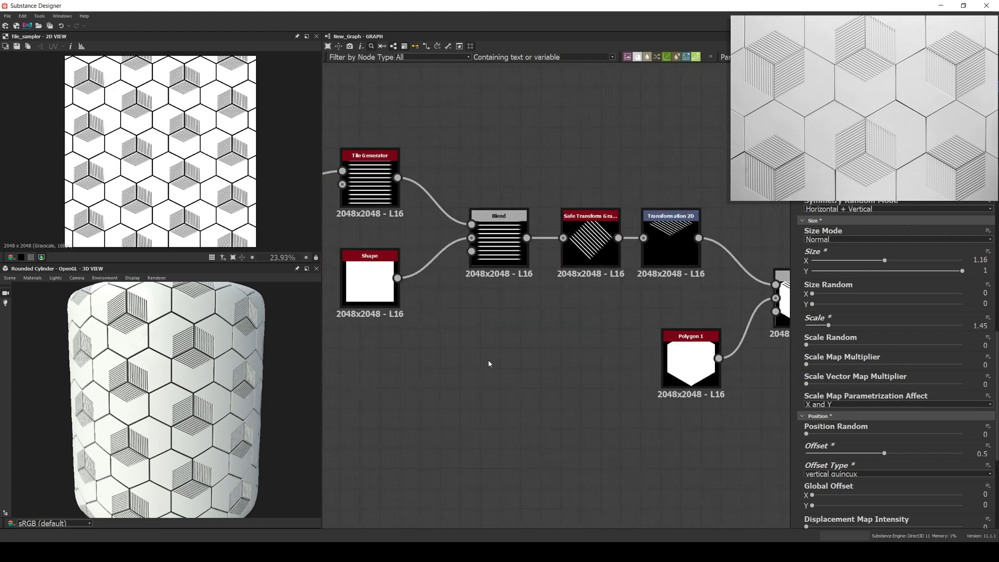
{"action": "middle_click_drag", "start_coordinate": [488, 360], "coordinate": [578, 352]}
{"action": "scroll", "coordinate": [575, 357], "scroll_direction": "up", "scroll_amount": 2}
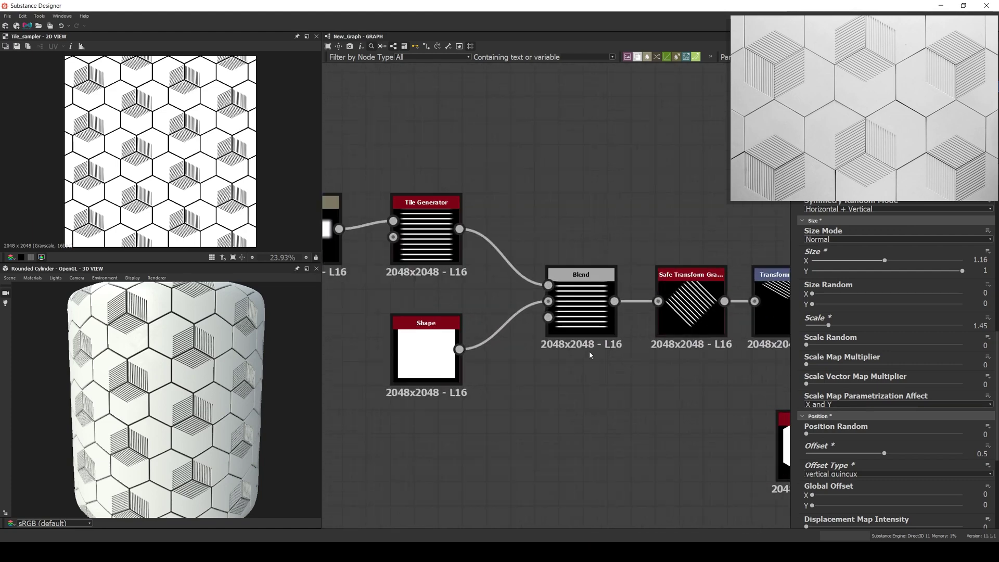
{"action": "left_click", "coordinate": [590, 331]}
{"action": "key", "text": "ctrl+shift+d"}
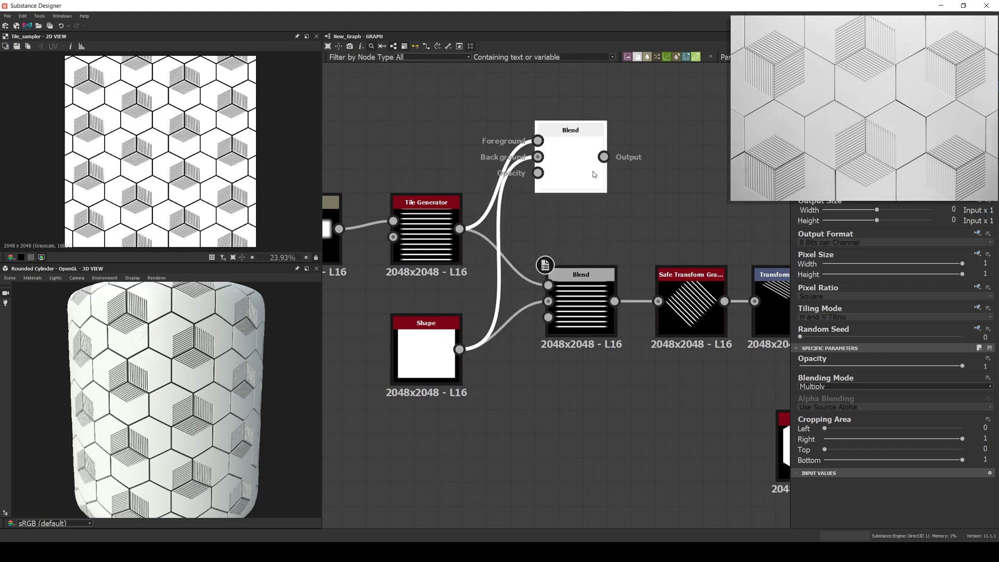
{"action": "left_click", "coordinate": [594, 174]}
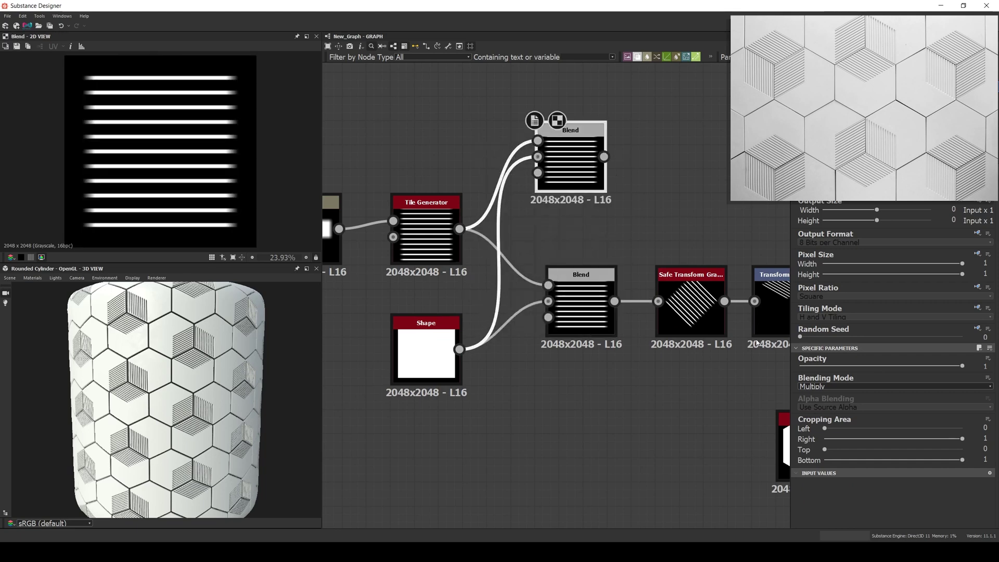
{"action": "left_click", "coordinate": [811, 387]}
{"action": "left_click", "coordinate": [821, 415]}
{"action": "middle_click_drag", "start_coordinate": [641, 400], "coordinate": [505, 465]}
Step: Add a Height Extrude node fed by the subtracted stripes Blend
{"action": "key", "text": "space"}
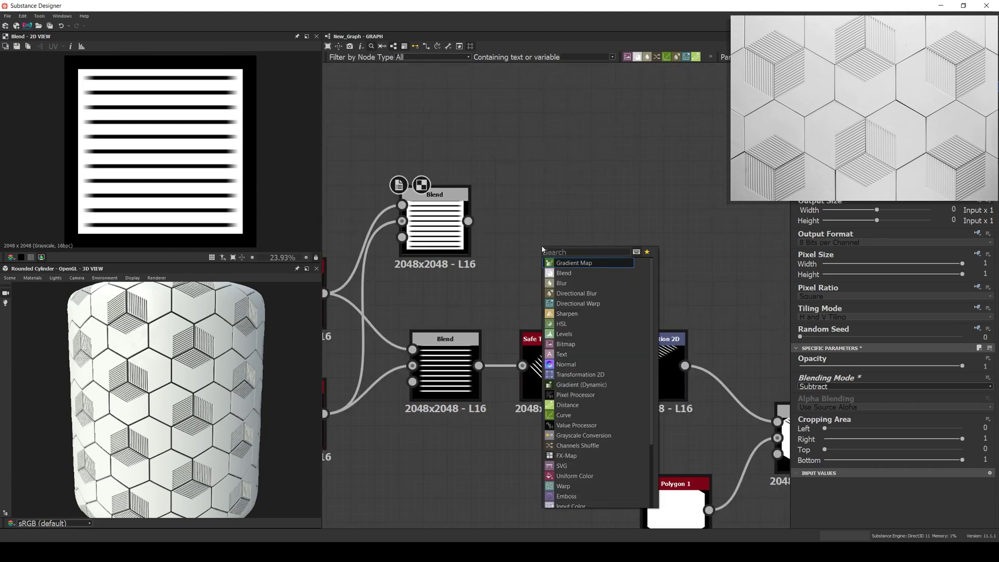
{"action": "type", "text": "hei"}
{"action": "key", "text": "Down"}
{"action": "key", "text": "Return"}
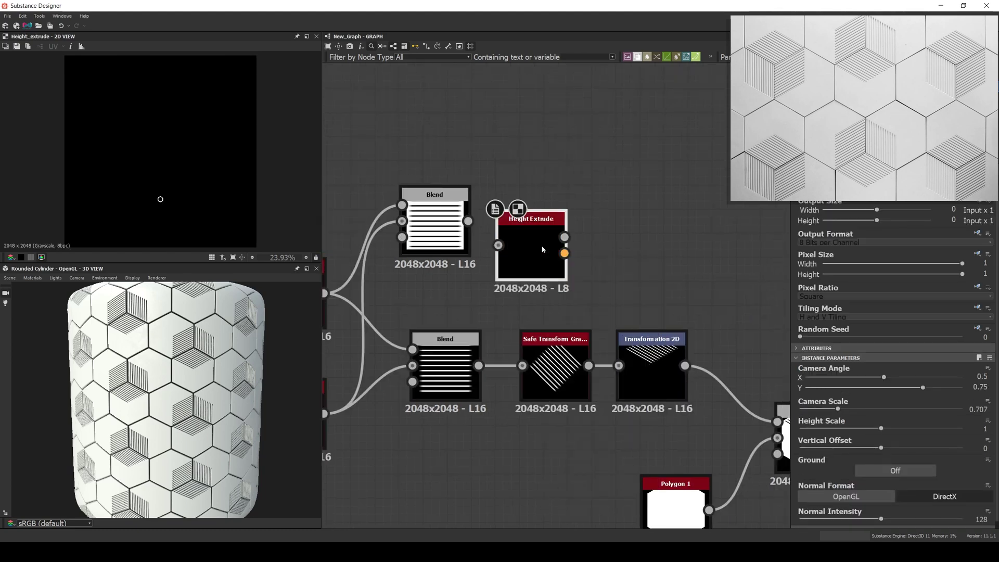
{"action": "left_click_drag", "start_coordinate": [468, 221], "coordinate": [498, 221]}
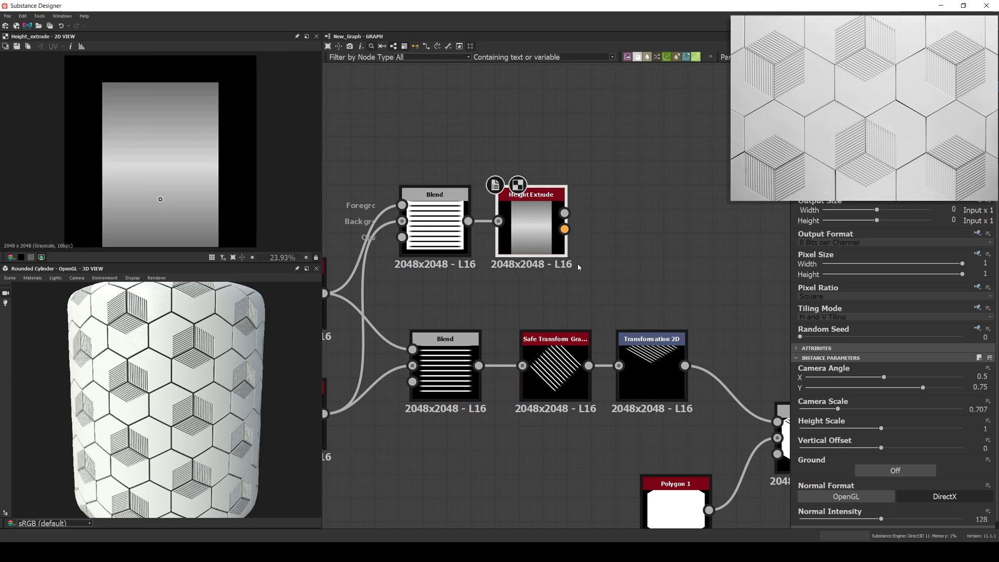
{"action": "middle_click_drag", "start_coordinate": [579, 268], "coordinate": [554, 298]}
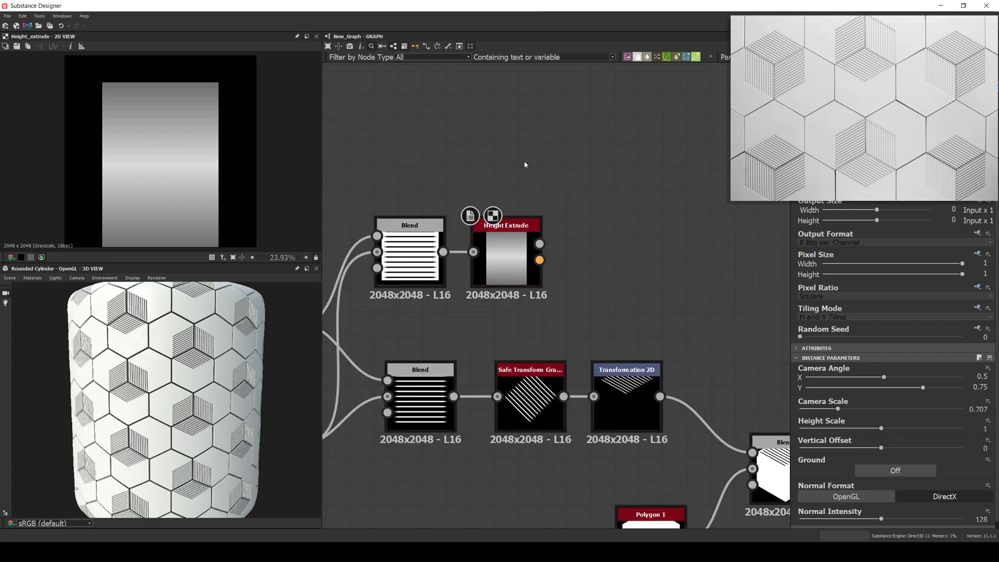
Step: Add a Polygon 1 hexagon node above the Height Extrude
{"action": "key", "text": "space"}
{"action": "type", "text": "poly"}
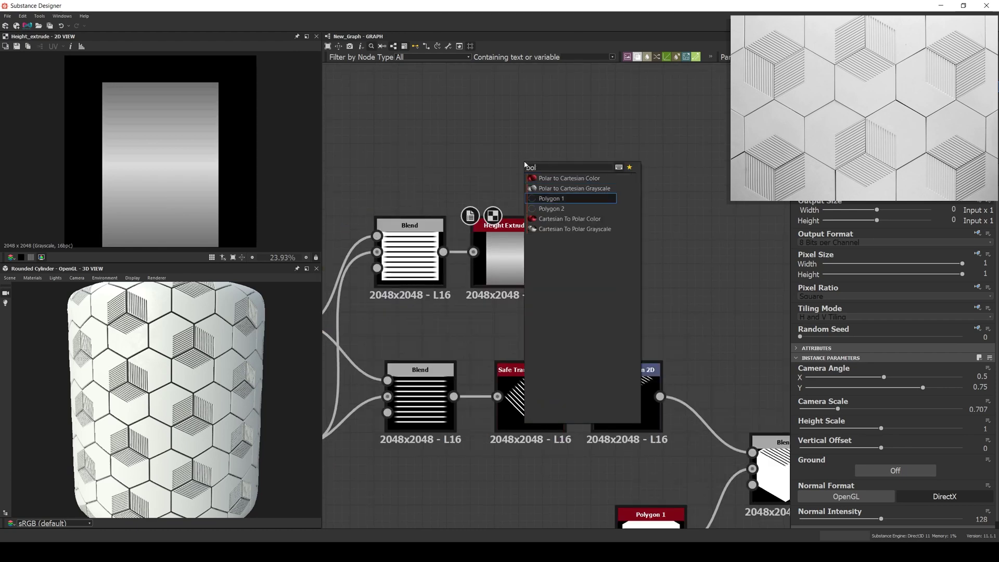
{"action": "key", "text": "Return"}
{"action": "left_click_drag", "start_coordinate": [525, 164], "coordinate": [500, 164]}
Step: Blend Height Extrude (foreground) over Polygon 1 (background) at 0.61 opacity
{"action": "right_click", "coordinate": [554, 193]}
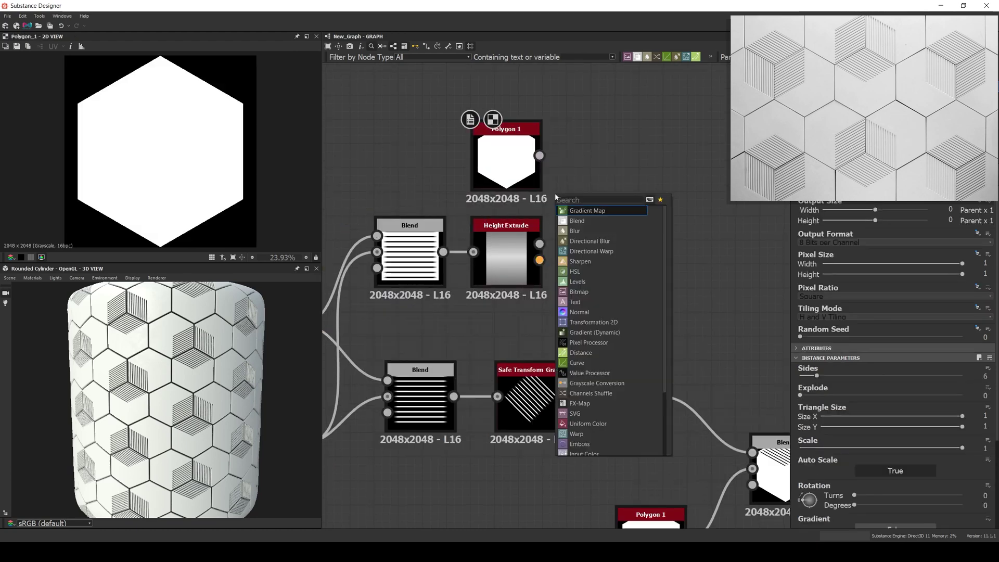
{"action": "key", "text": "Escape"}
{"action": "key", "text": "ctrl+b"}
{"action": "left_click_drag", "start_coordinate": [555, 197], "coordinate": [602, 202]}
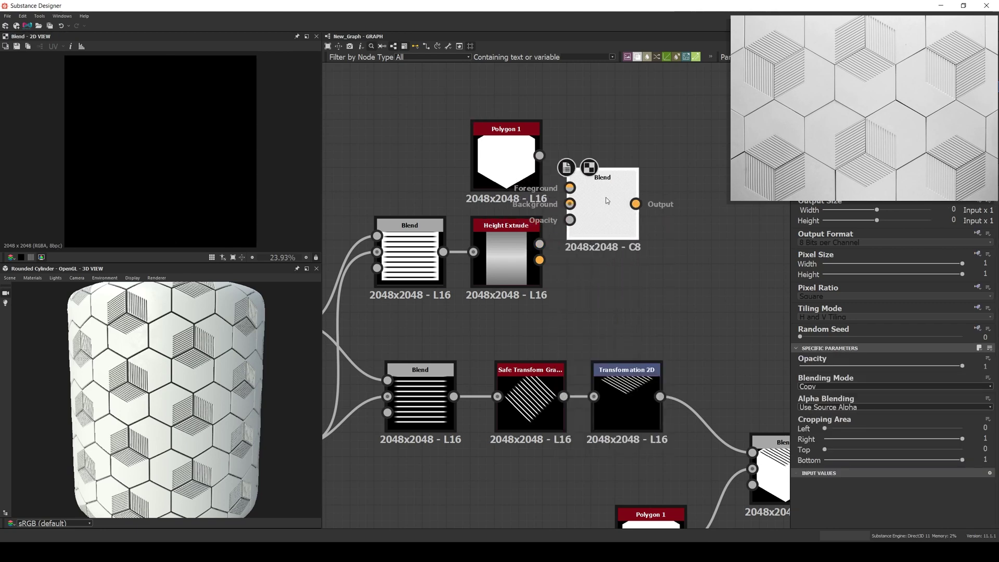
{"action": "left_click_drag", "start_coordinate": [540, 155], "coordinate": [580, 208]}
{"action": "left_click_drag", "start_coordinate": [539, 244], "coordinate": [569, 188]}
{"action": "left_click", "coordinate": [595, 202]}
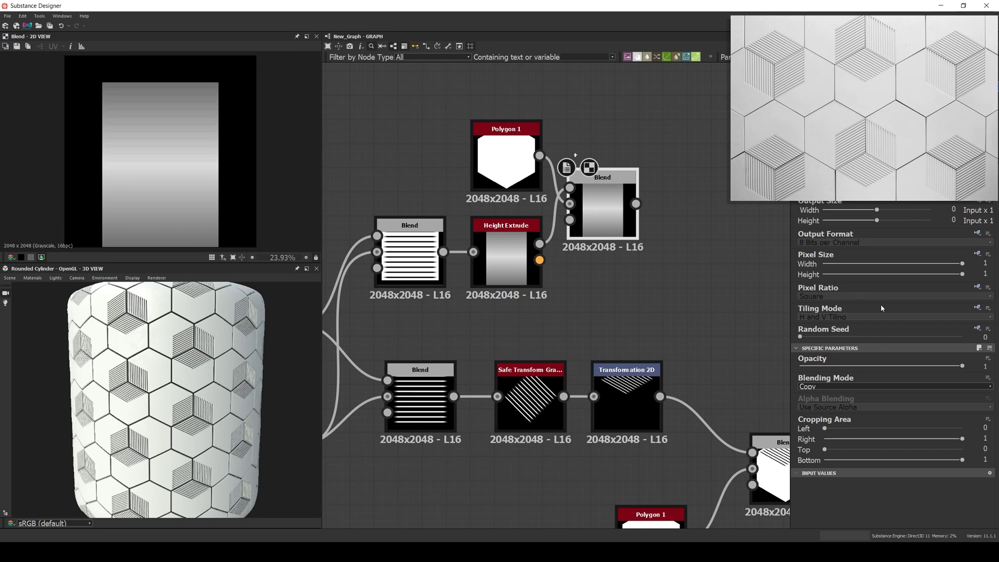
{"action": "left_click", "coordinate": [925, 366]}
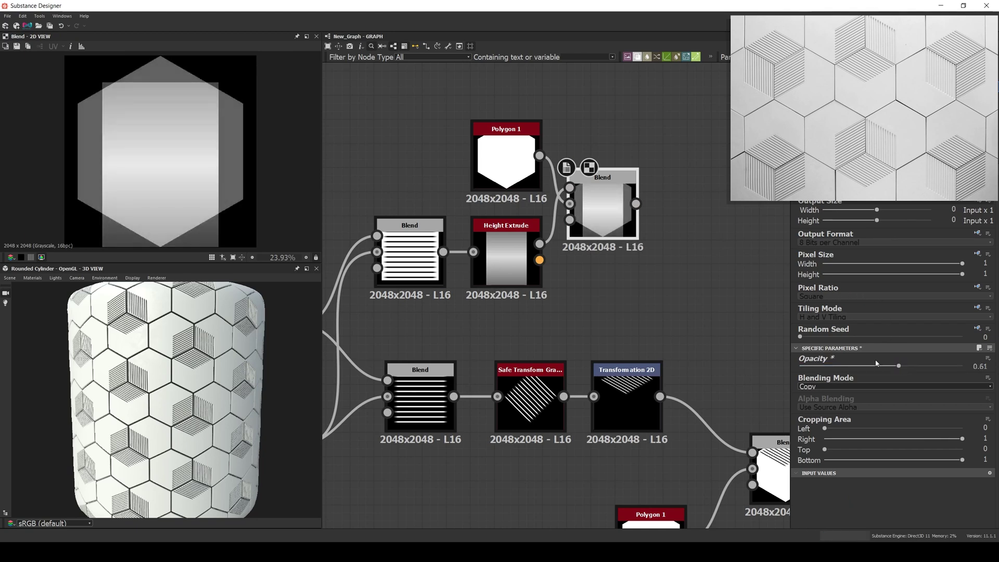
{"action": "left_click", "coordinate": [531, 269]}
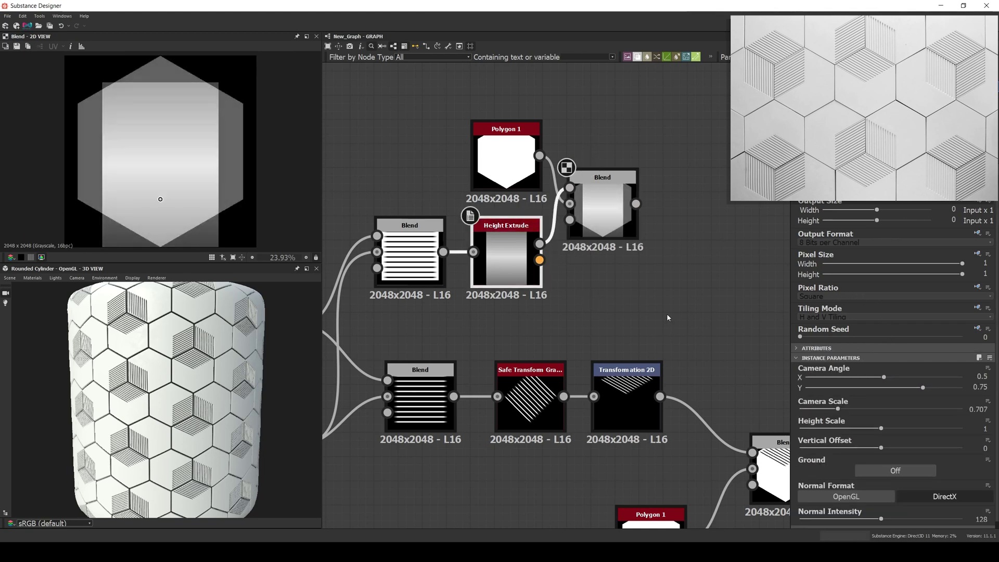
Step: Set Height Extrude camera angle X 0.249, Y 0.694, height scale 0.88, vertical offset 0.15
{"action": "scroll", "coordinate": [852, 419], "scroll_direction": "down", "scroll_amount": 1}
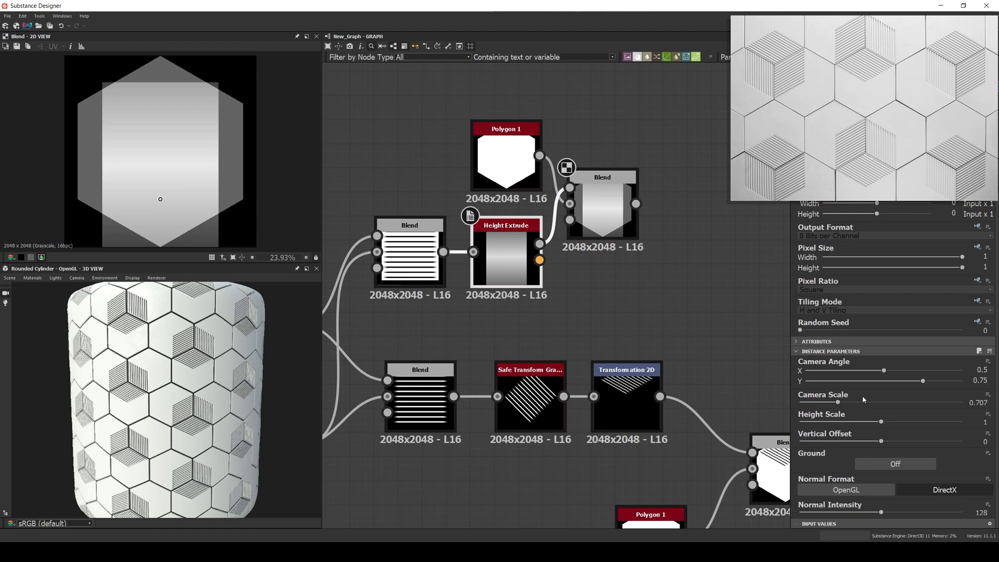
{"action": "left_click", "coordinate": [860, 370]}
{"action": "left_click_drag", "start_coordinate": [860, 370], "coordinate": [845, 372]}
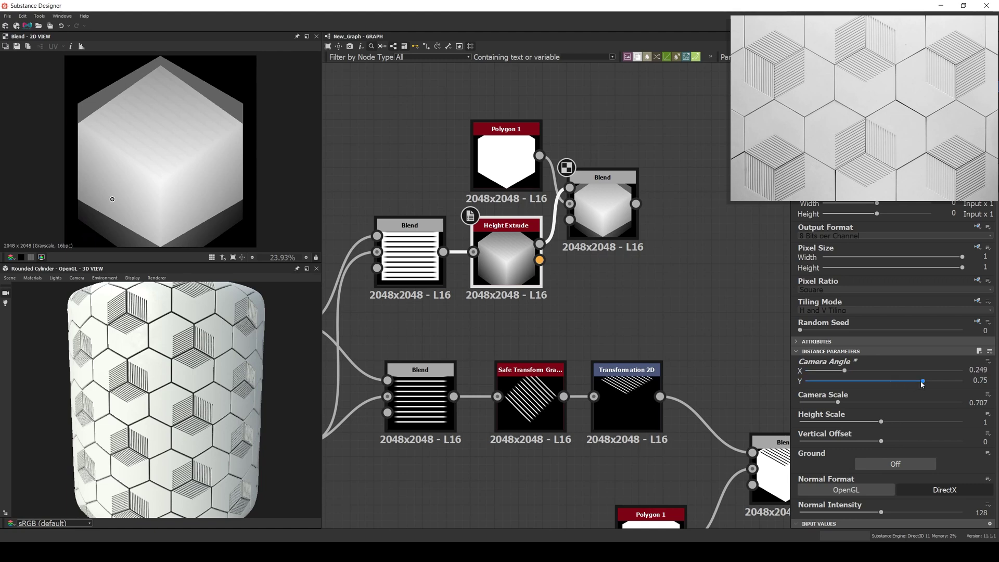
{"action": "left_click_drag", "start_coordinate": [922, 384], "coordinate": [915, 384]}
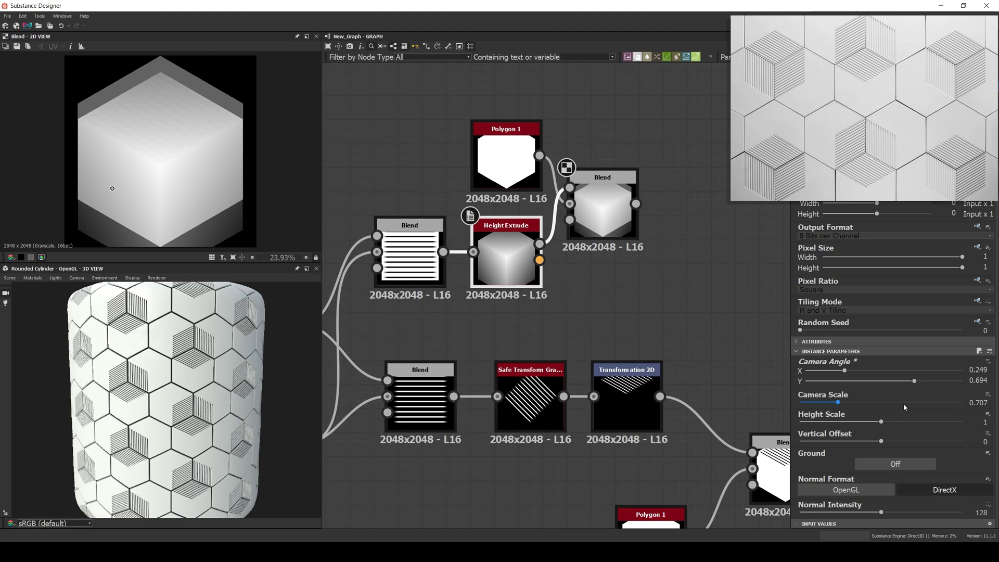
{"action": "left_click_drag", "start_coordinate": [881, 442], "coordinate": [873, 422]}
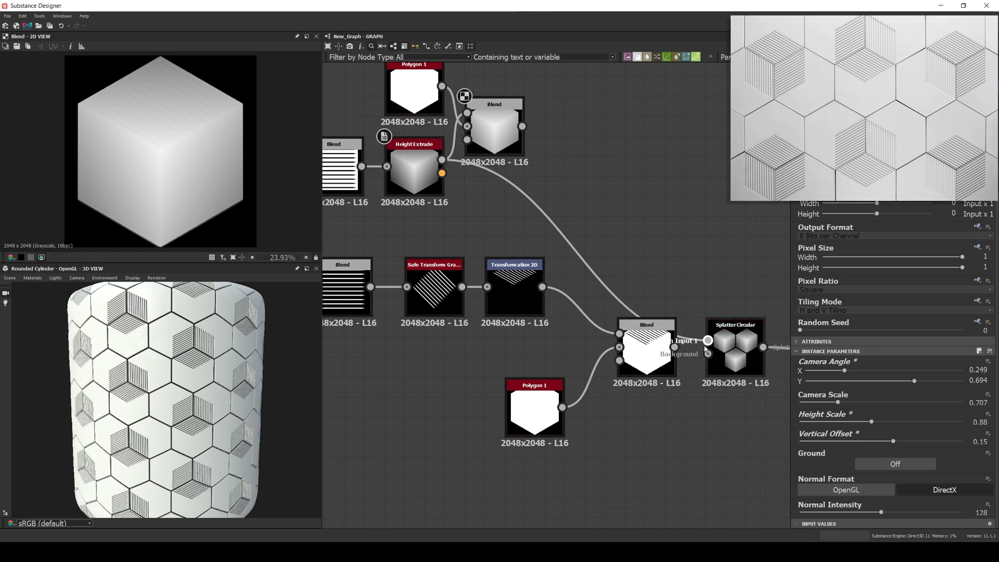
Step: View the Tile Sampler output in 2D, zoomed in on the staggered shaded cubes
{"action": "scroll", "coordinate": [184, 428], "scroll_direction": "up", "scroll_amount": 3}
{"action": "scroll", "coordinate": [233, 402], "scroll_direction": "down", "scroll_amount": 3}
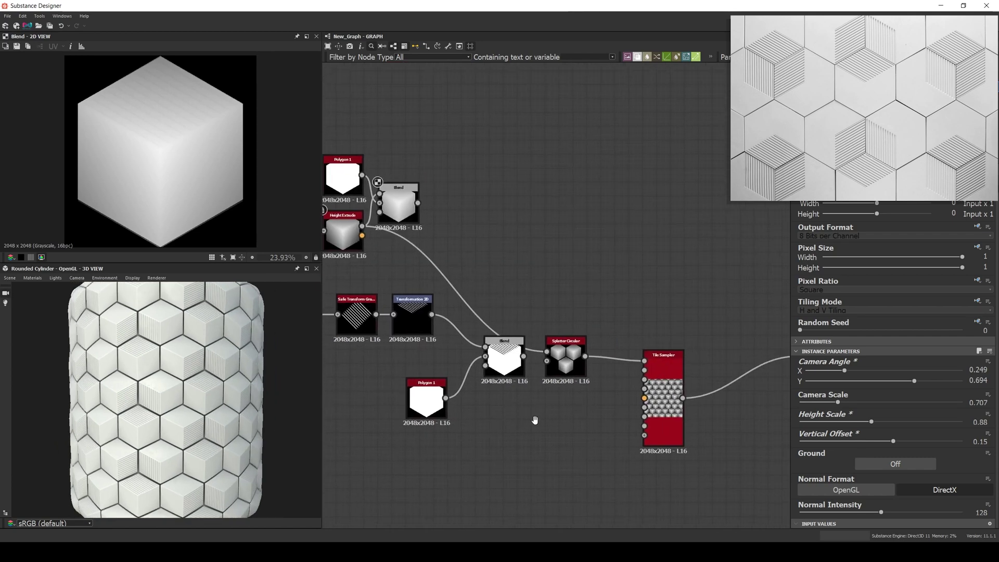
{"action": "middle_click_drag", "start_coordinate": [535, 420], "coordinate": [512, 418]}
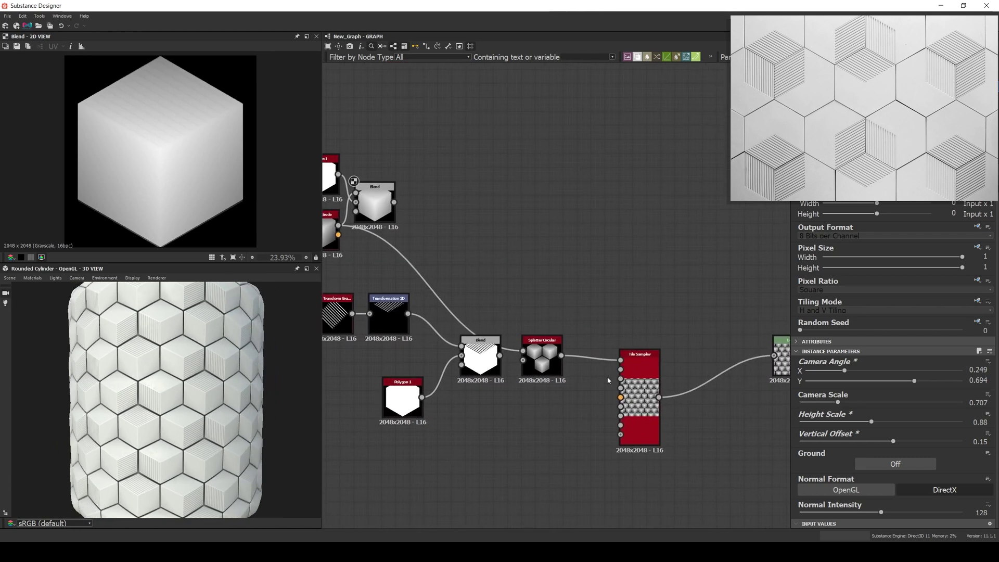
{"action": "double_click", "coordinate": [640, 396]}
{"action": "scroll", "coordinate": [192, 161], "scroll_direction": "up", "scroll_amount": 3}
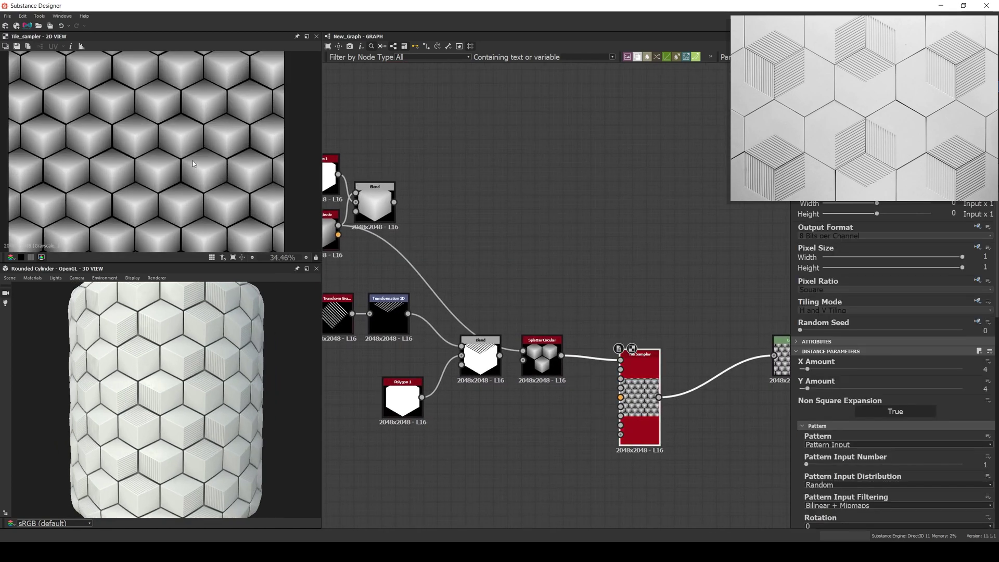